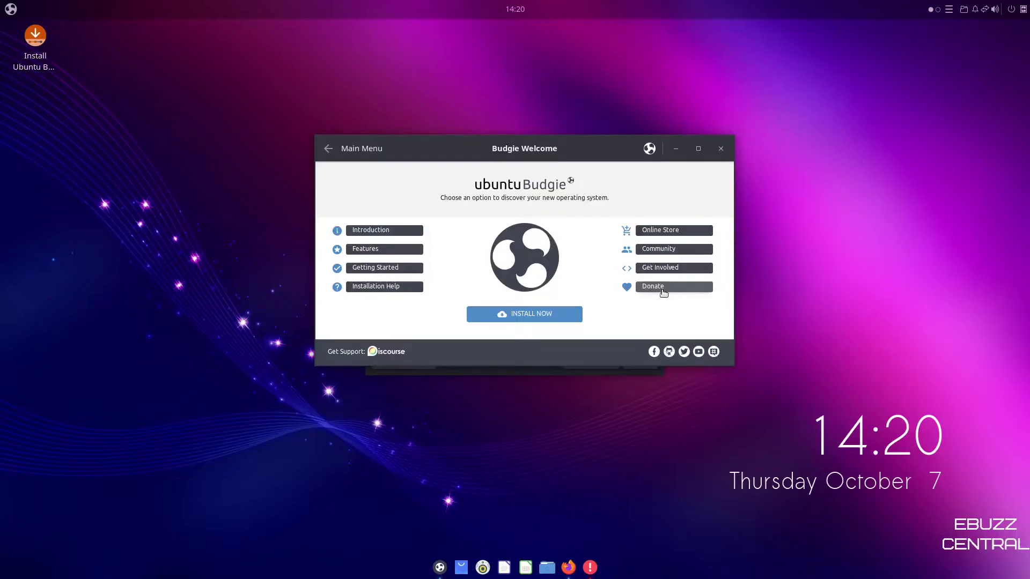
# Step: Close the Budgie Welcome window and dismiss the Ubuntu internal-error report with Don't send
pyautogui.moveTo(655, 355)
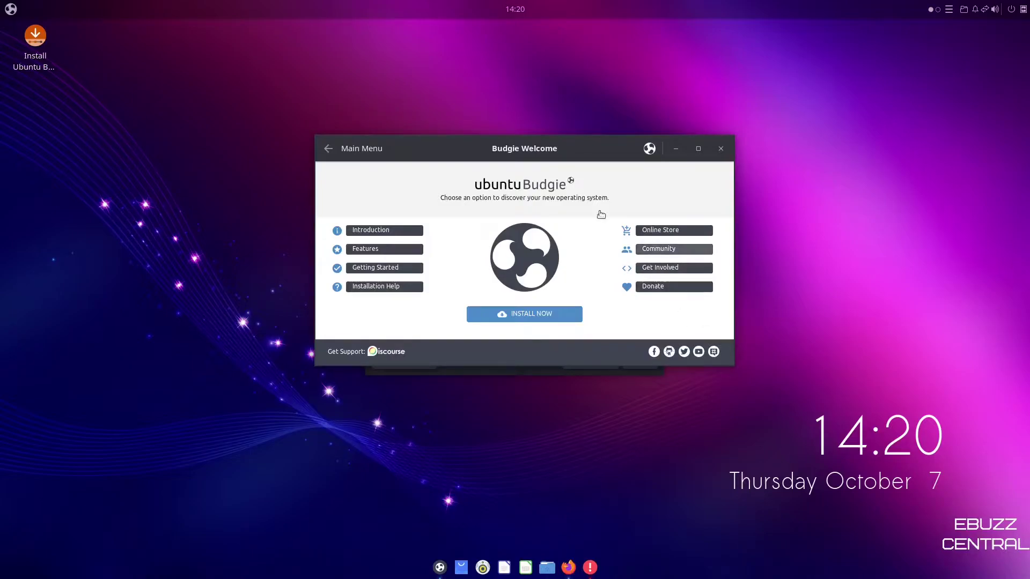
pyautogui.click(720, 149)
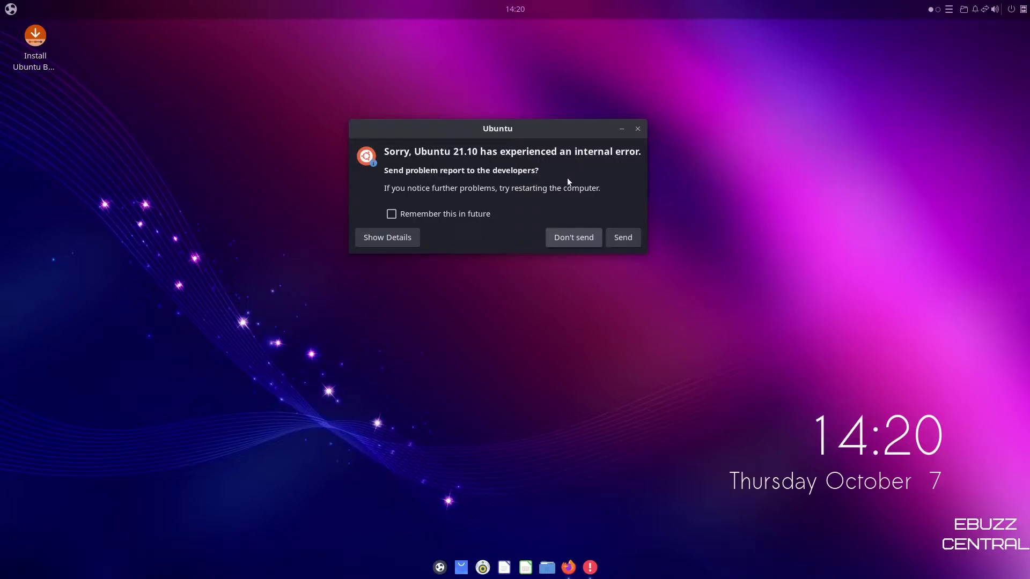
pyautogui.click(589, 237)
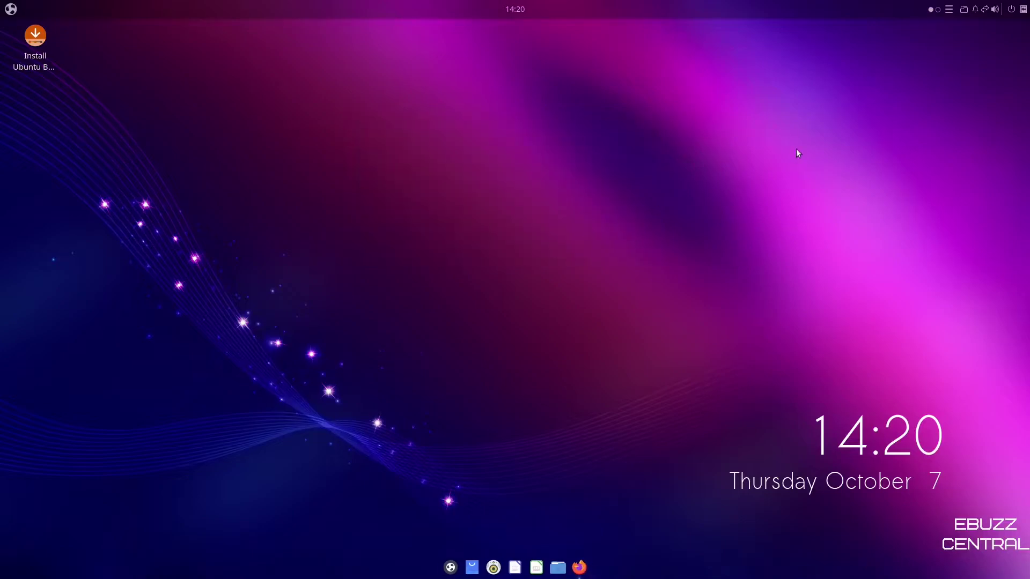
# Step: Launch Firefox and scroll through the ubuntubudgie.org feature sections, then back toward the top
pyautogui.click(584, 564)
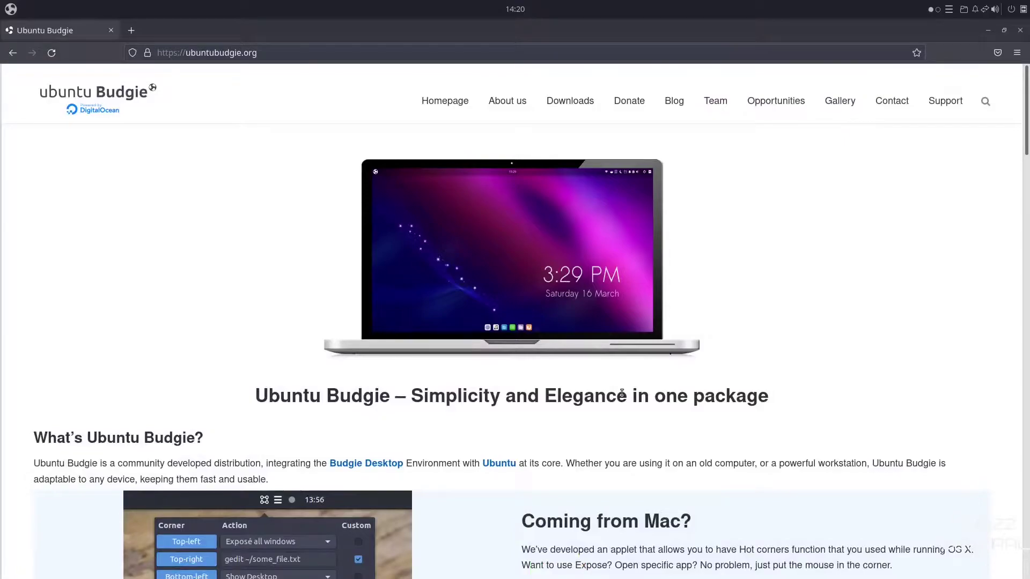
pyautogui.scroll(-2, 626, 334)
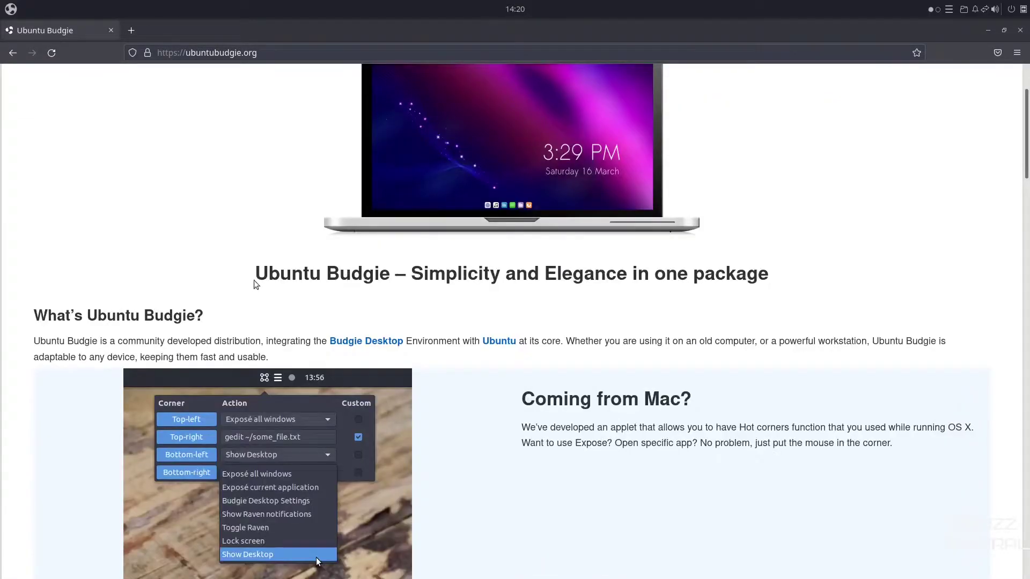
pyautogui.scroll(-2, 576, 286)
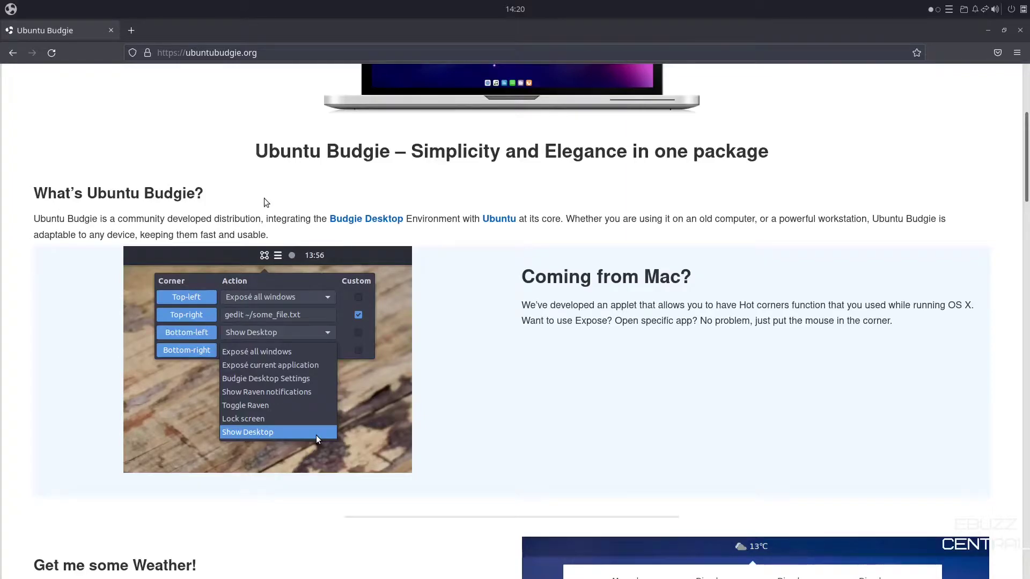
pyautogui.scroll(-2, 314, 216)
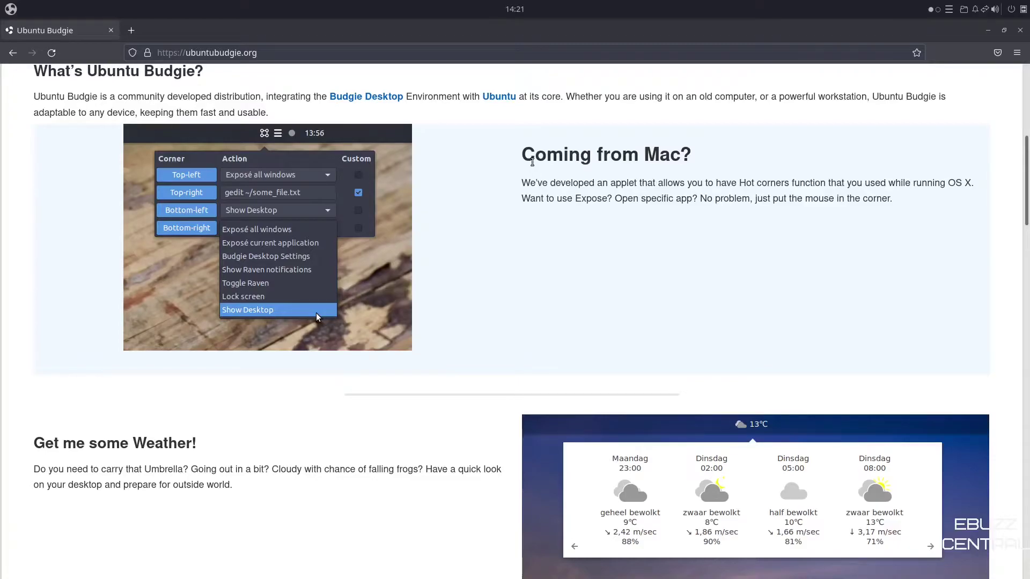
pyautogui.scroll(-8, 371, 152)
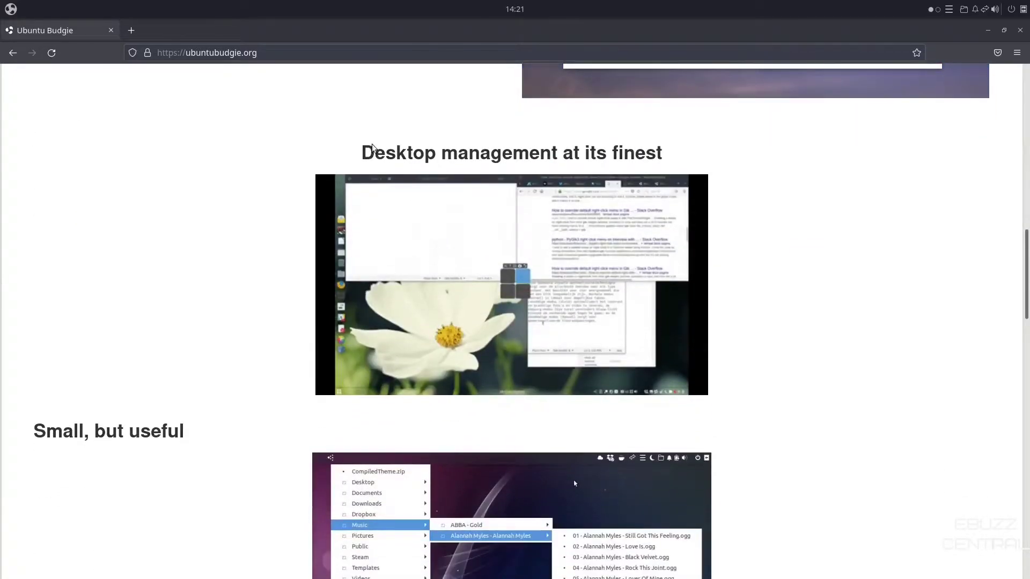
pyautogui.scroll(-5, 374, 153)
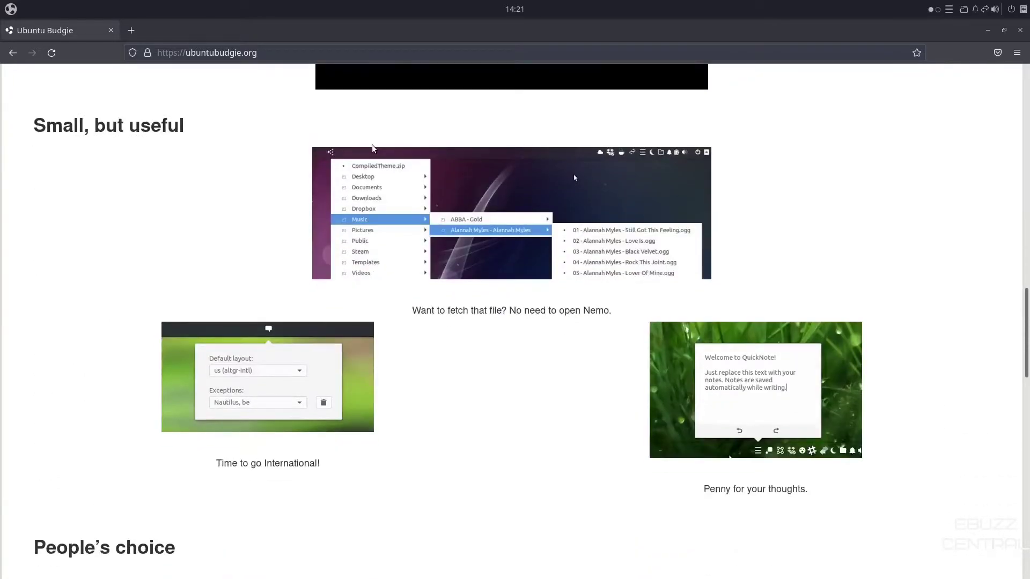
pyautogui.scroll(-6, 372, 144)
pyautogui.scroll(20, 462, 344)
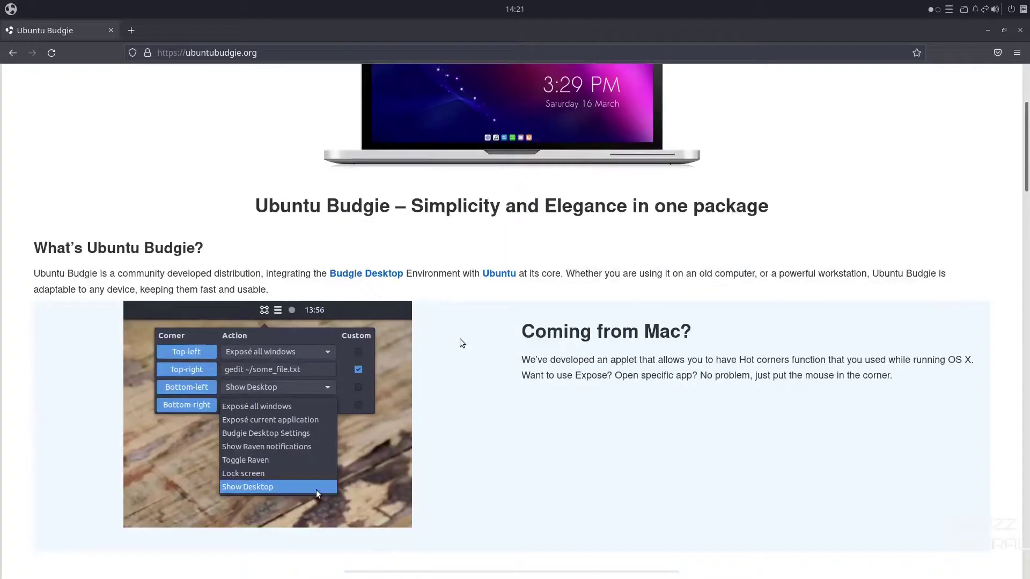
pyautogui.scroll(4, 462, 343)
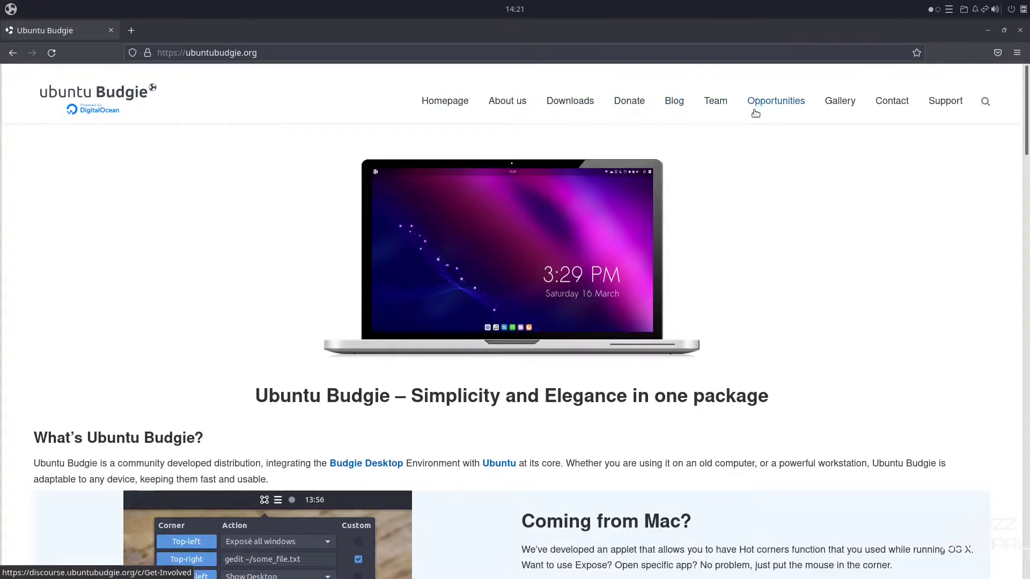
# Step: Follow Support to discourse.ubuntubudgie.org and scroll through its categories and latest topics
pyautogui.click(943, 101)
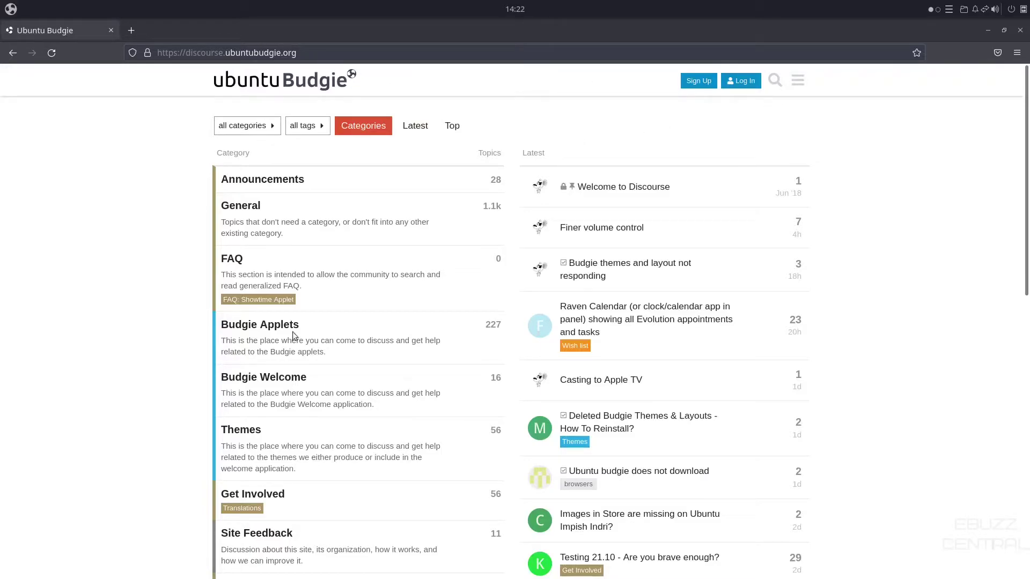
pyautogui.scroll(-10, 314, 311)
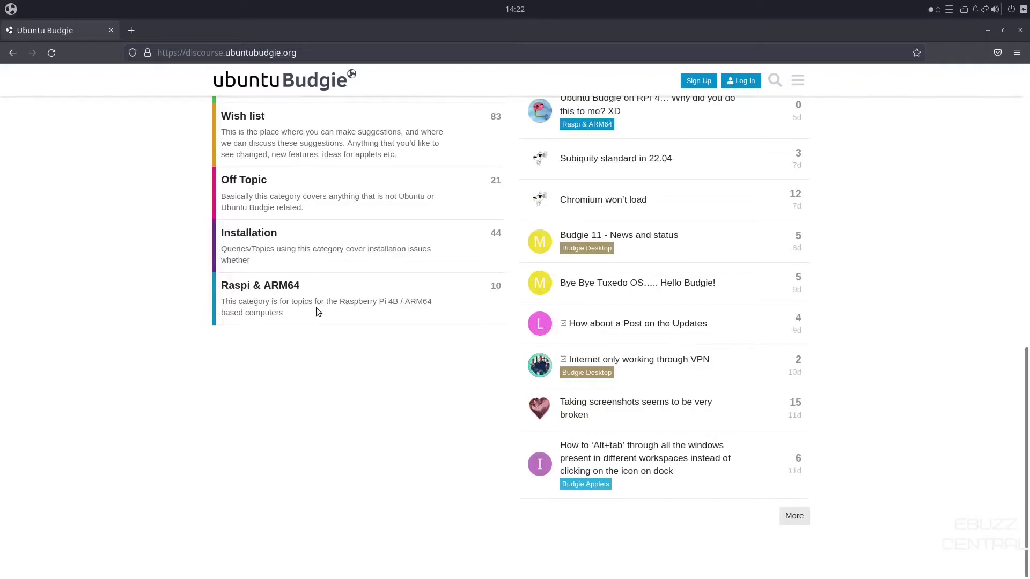
pyautogui.scroll(10, 316, 308)
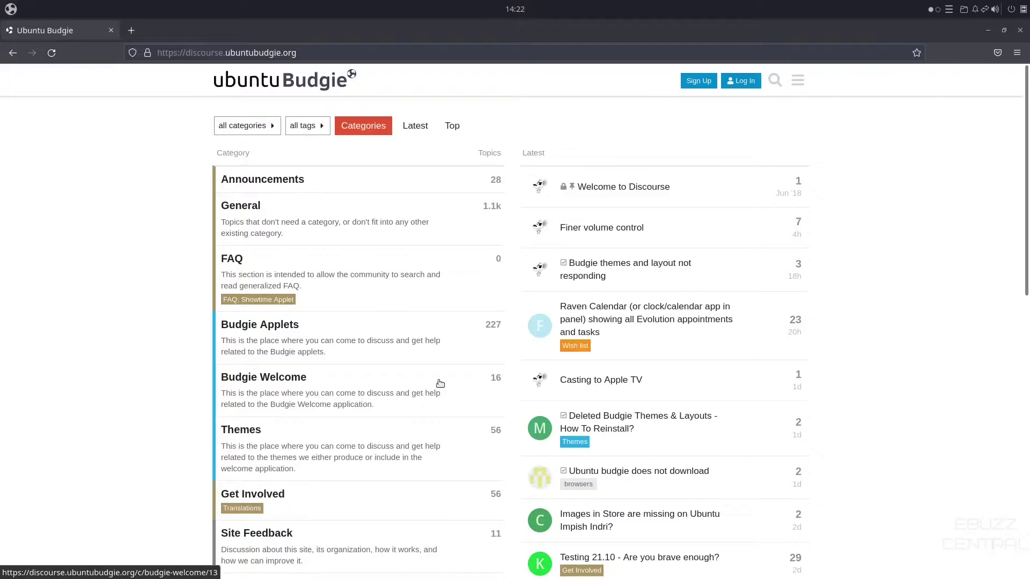
pyautogui.scroll(-10, 440, 383)
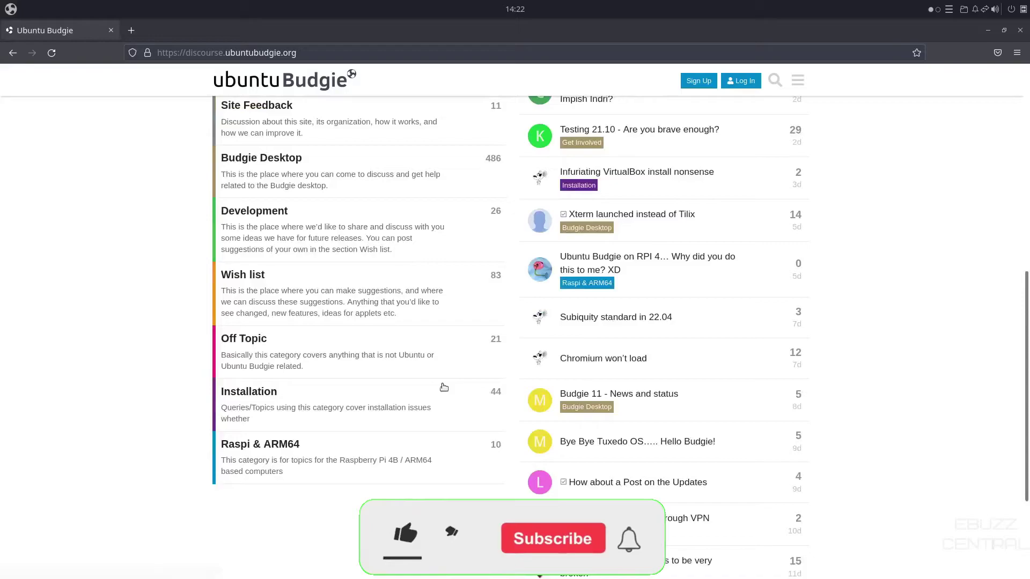
pyautogui.scroll(10, 439, 387)
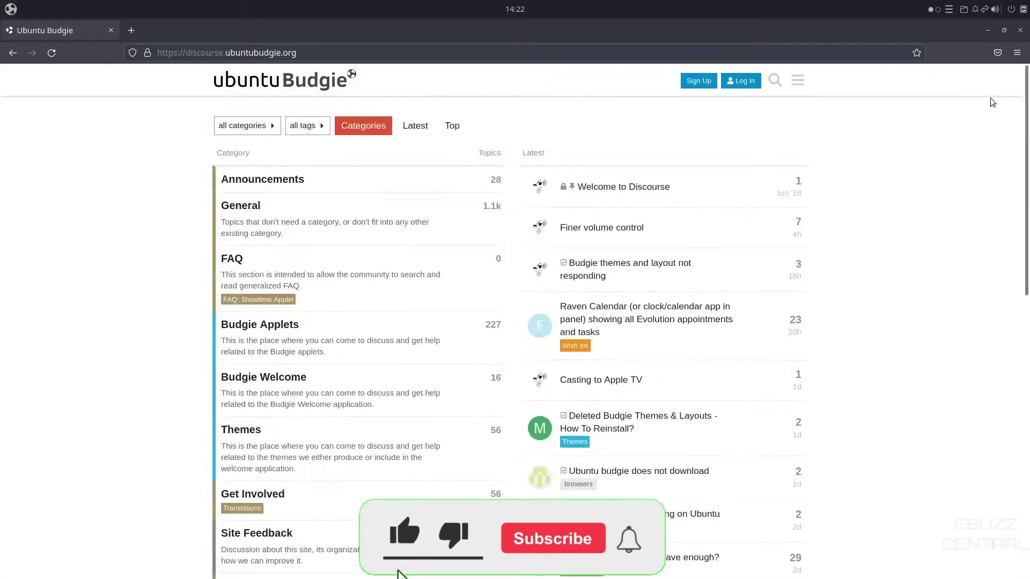
# Step: Close Firefox, switch the Raven sidebar between Applets and Notifications, then close Raven
pyautogui.click(1020, 30)
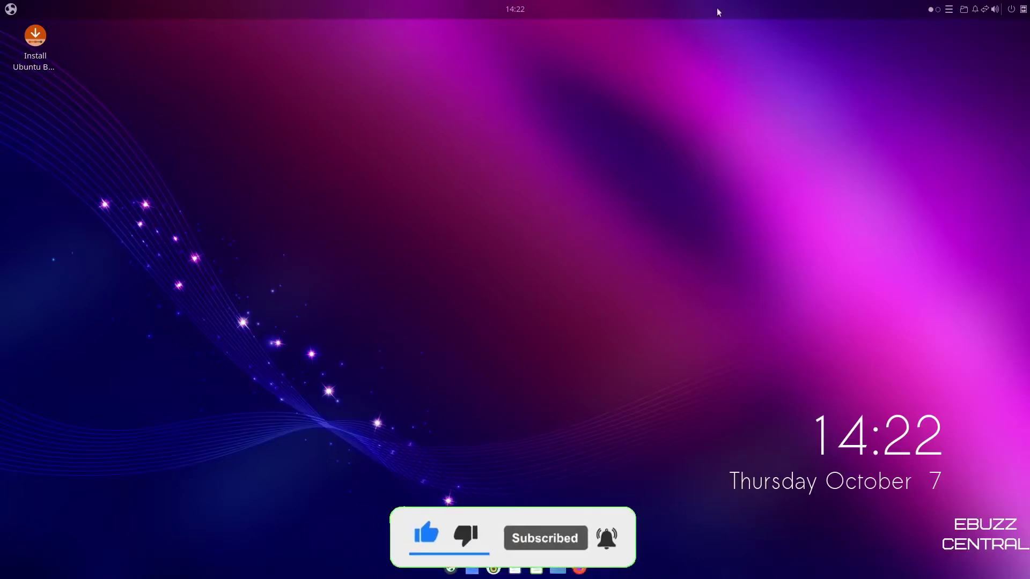
pyautogui.click(1024, 10)
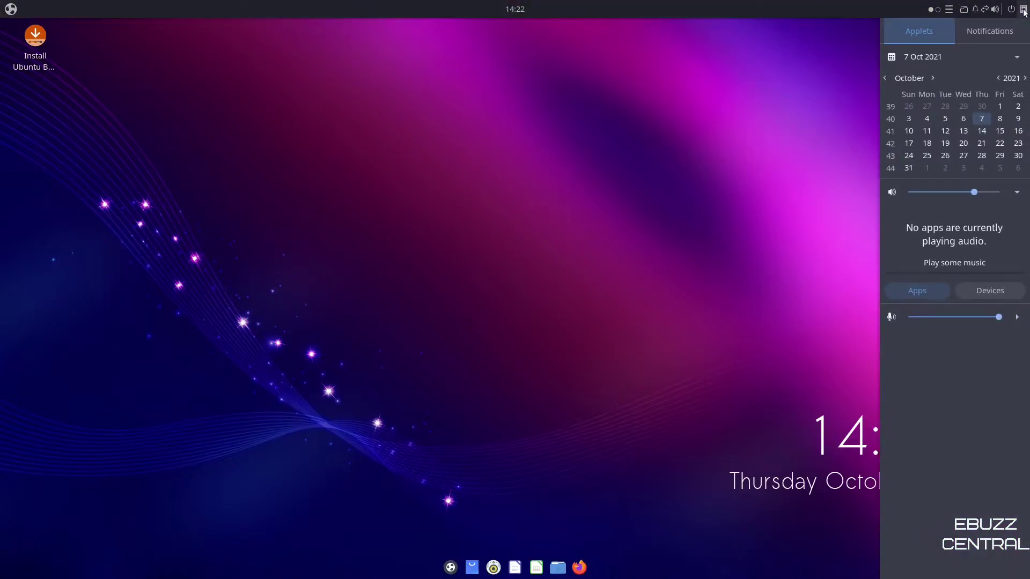
pyautogui.click(993, 30)
pyautogui.click(918, 31)
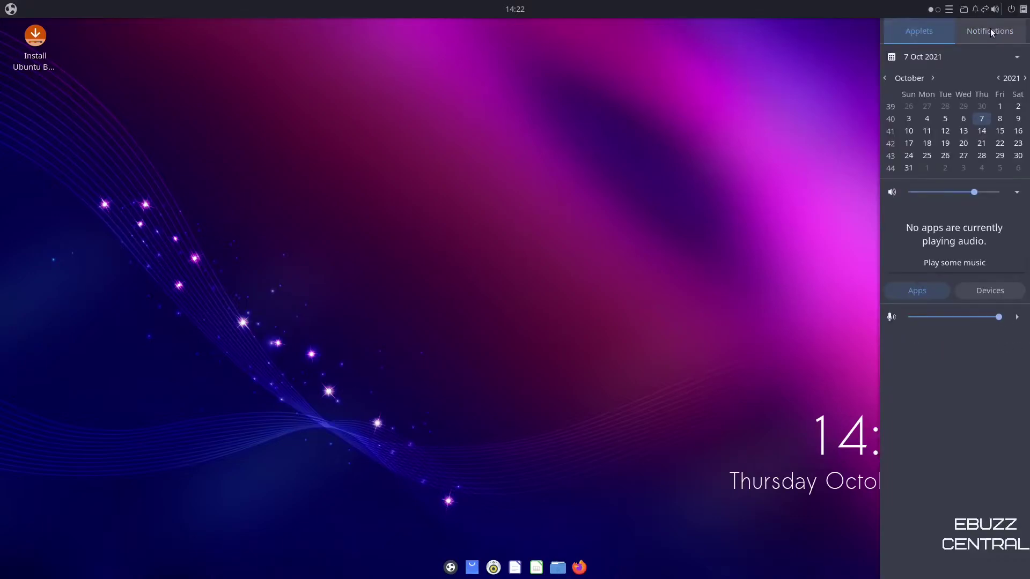
pyautogui.click(990, 30)
pyautogui.click(918, 32)
pyautogui.click(991, 33)
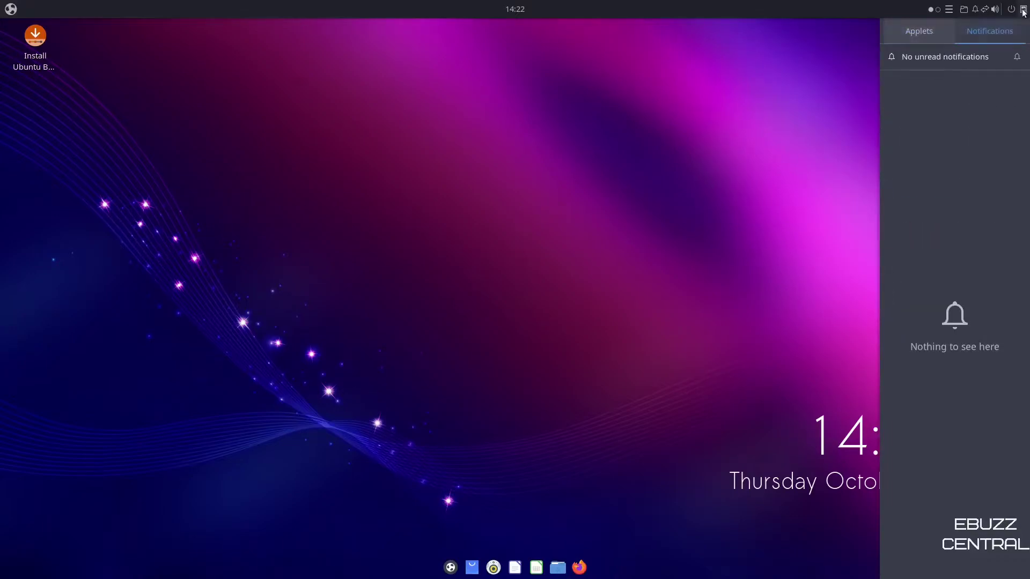
pyautogui.click(1023, 11)
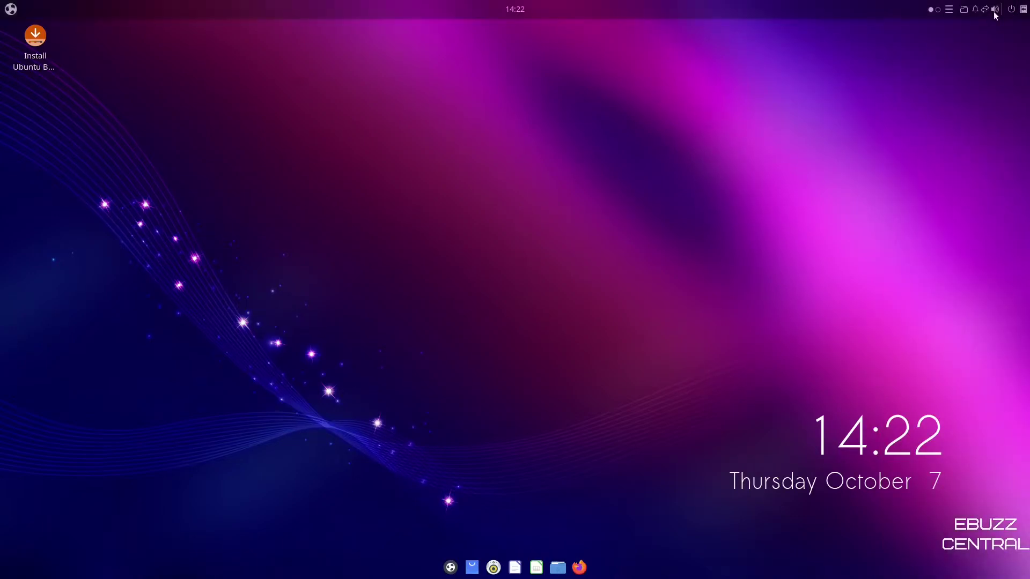
pyautogui.click(963, 9)
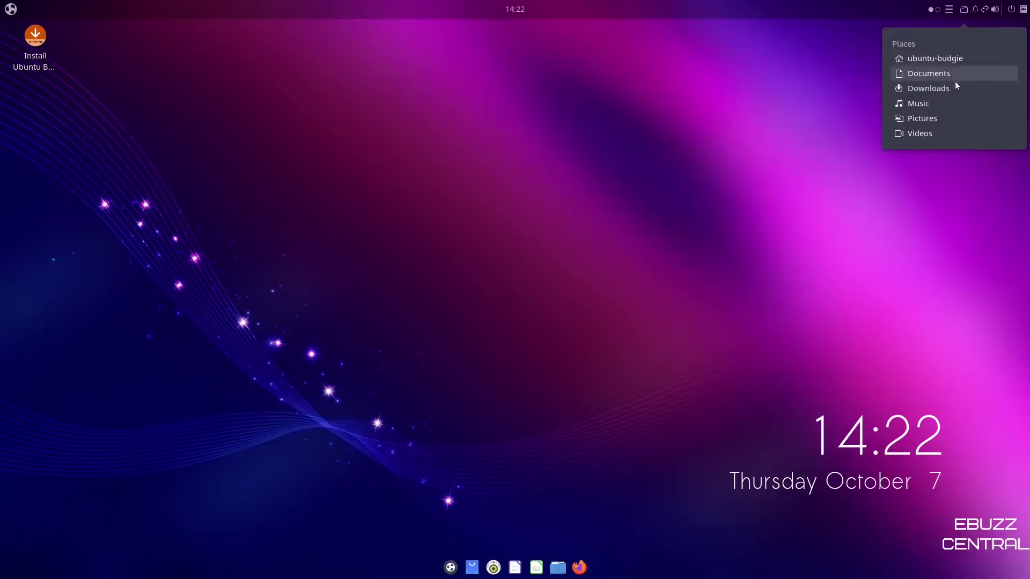
pyautogui.click(965, 11)
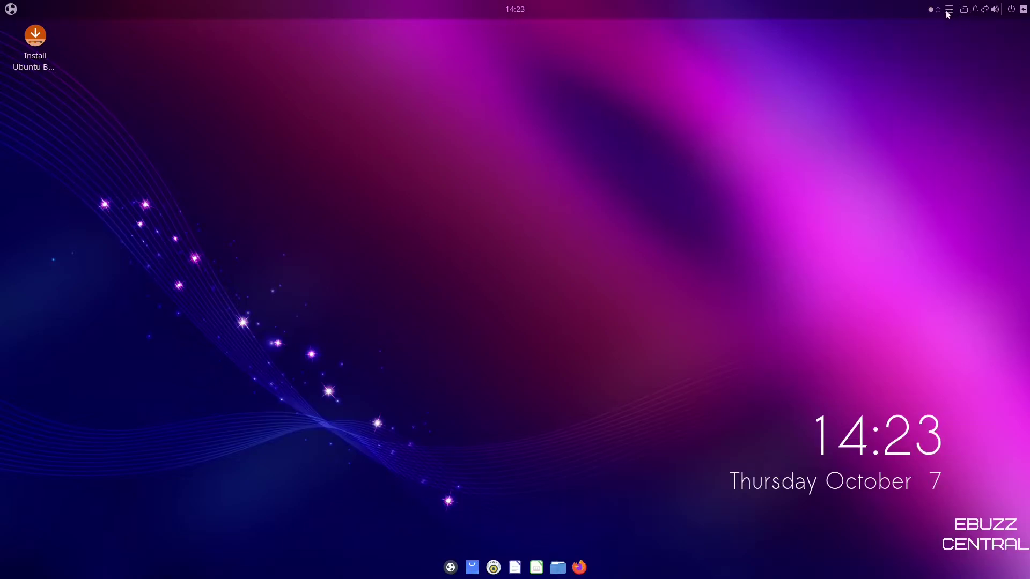
pyautogui.click(948, 10)
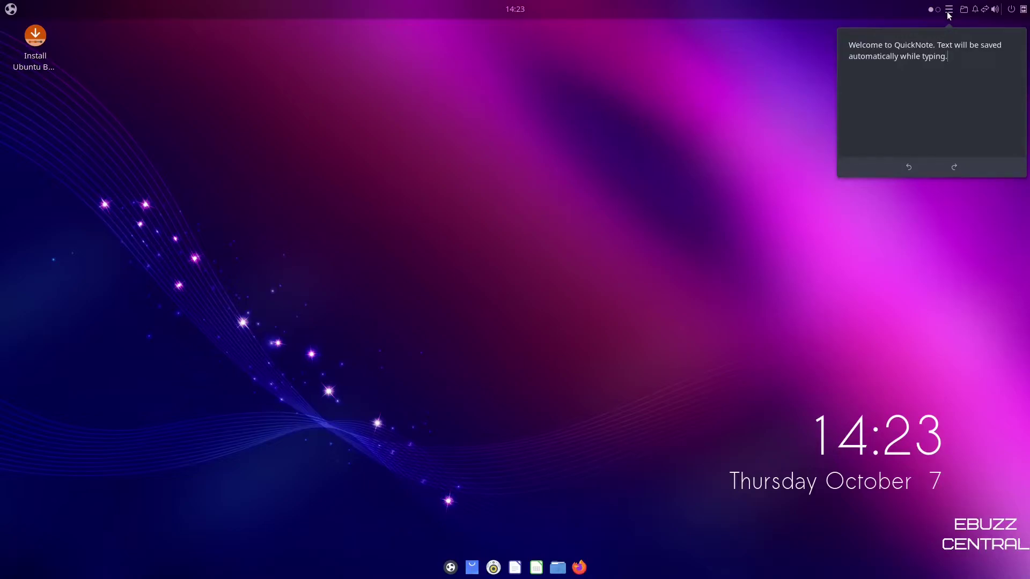
pyautogui.click(949, 11)
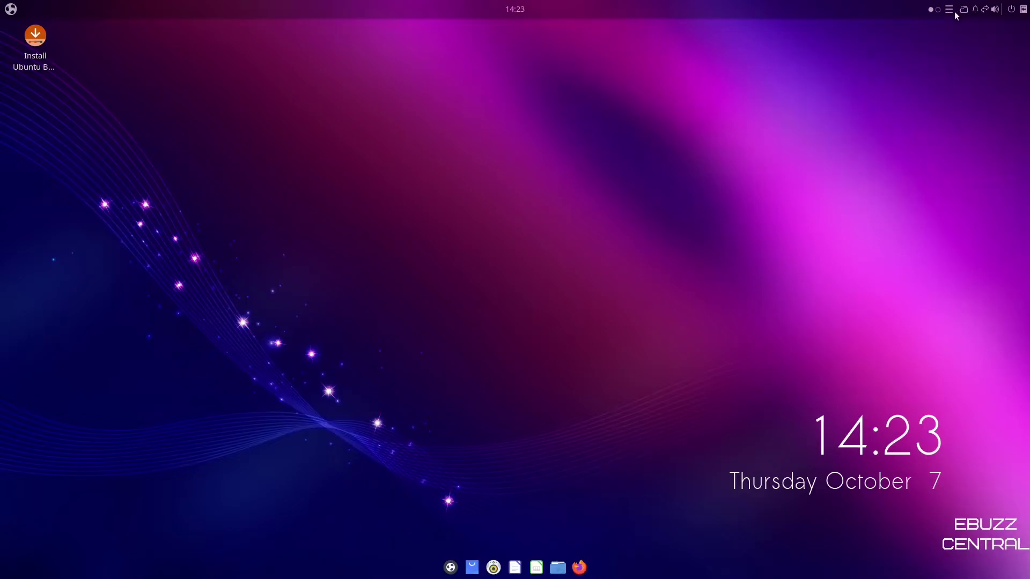
pyautogui.click(937, 10)
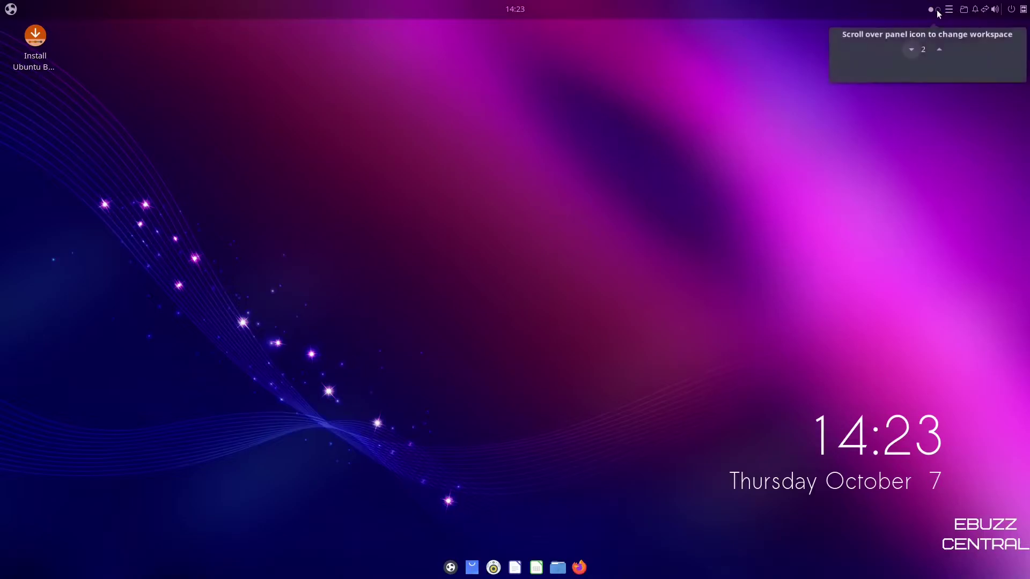
pyautogui.click(938, 49)
pyautogui.click(911, 49)
pyautogui.click(939, 49)
pyautogui.click(939, 50)
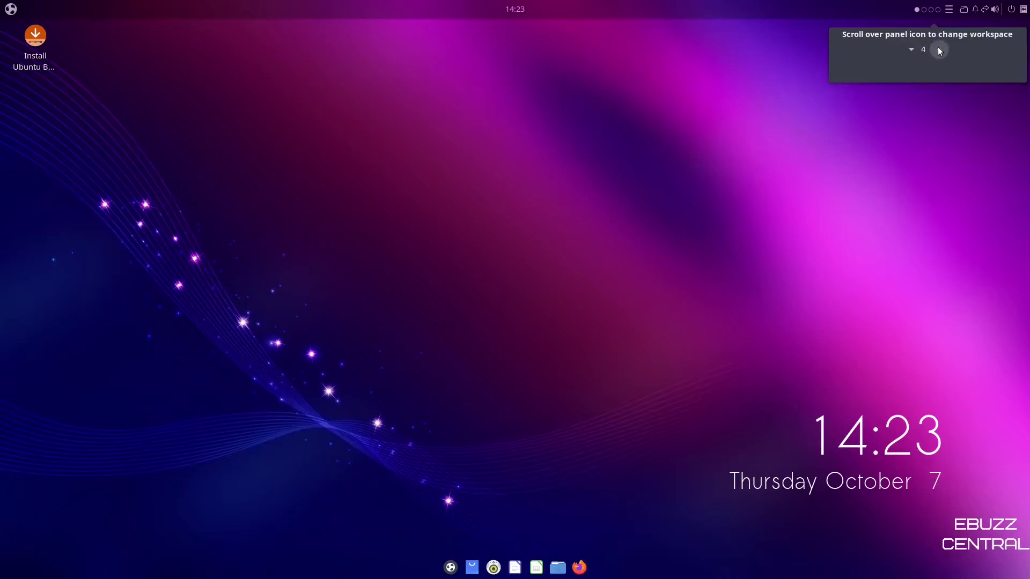
pyautogui.click(939, 50)
pyautogui.click(939, 49)
pyautogui.click(939, 49)
pyautogui.click(939, 50)
pyautogui.click(912, 48)
pyautogui.click(912, 48)
pyautogui.click(913, 48)
pyautogui.click(912, 48)
pyautogui.click(912, 48)
pyautogui.click(912, 48)
pyautogui.click(771, 70)
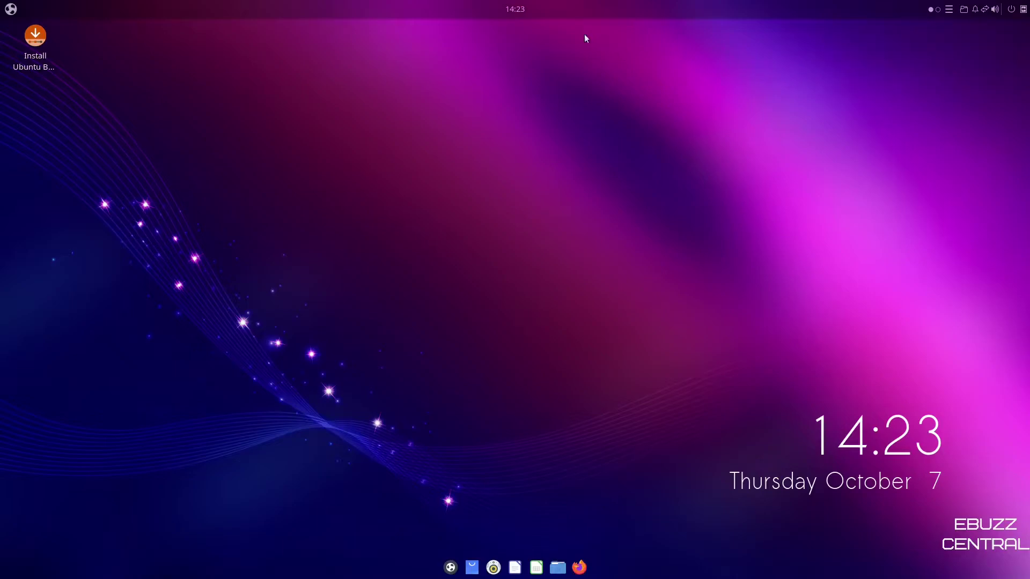
# Step: Uncheck 'Use 24 hour time' in the clock preferences so the panel reads 2:23 PM
pyautogui.click(510, 10)
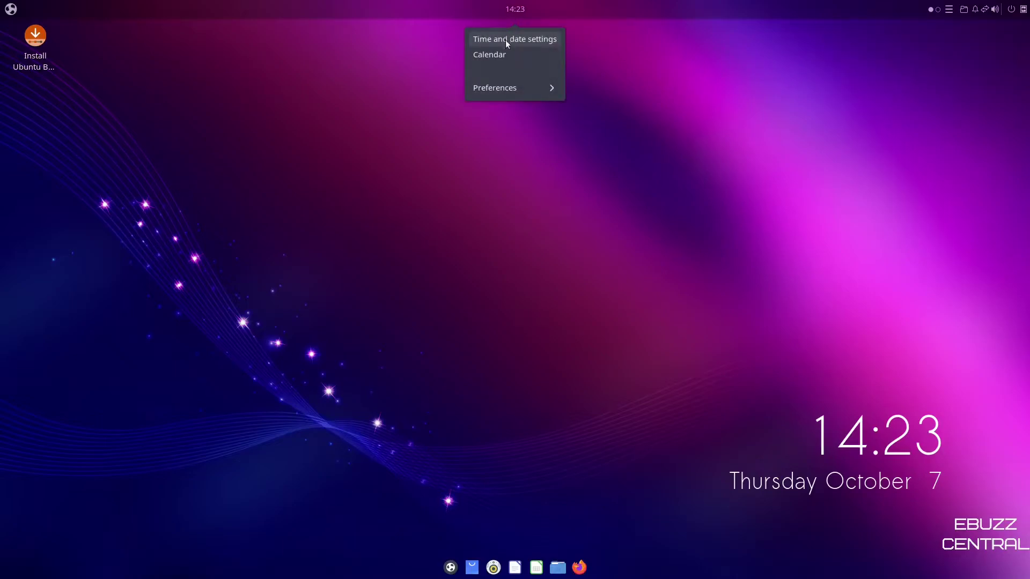
pyautogui.click(520, 88)
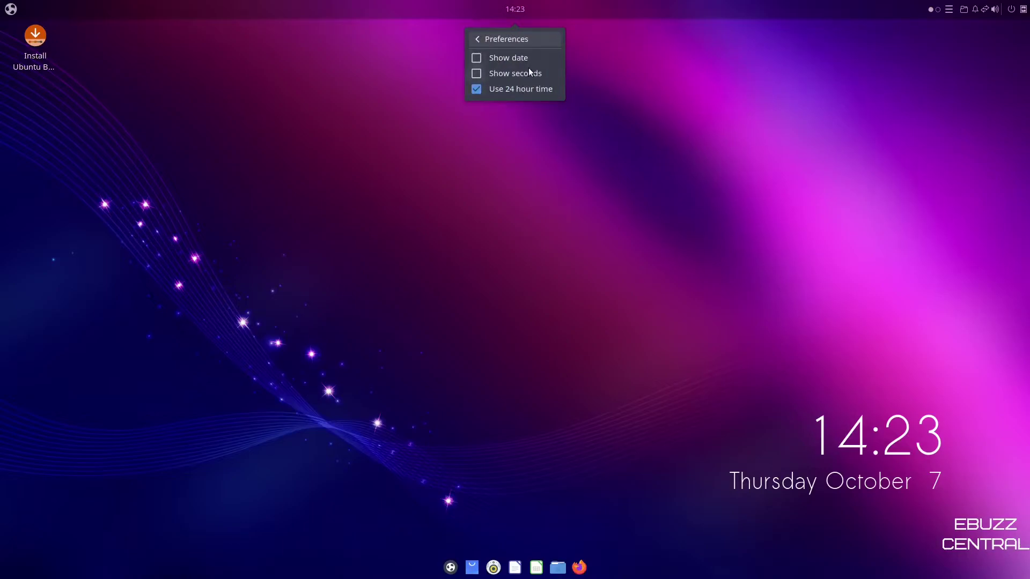
pyautogui.click(476, 89)
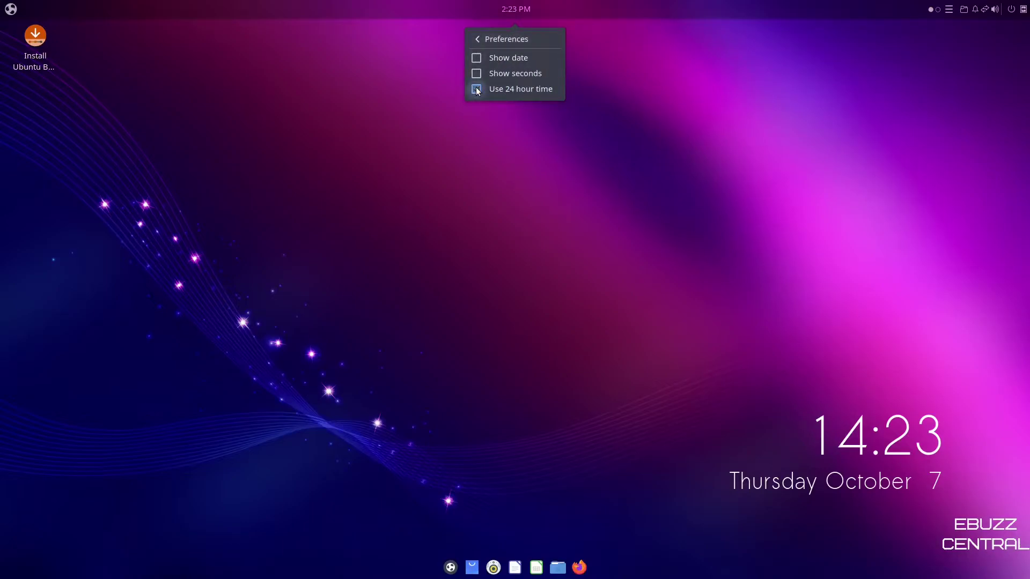
pyautogui.click(508, 40)
pyautogui.click(597, 40)
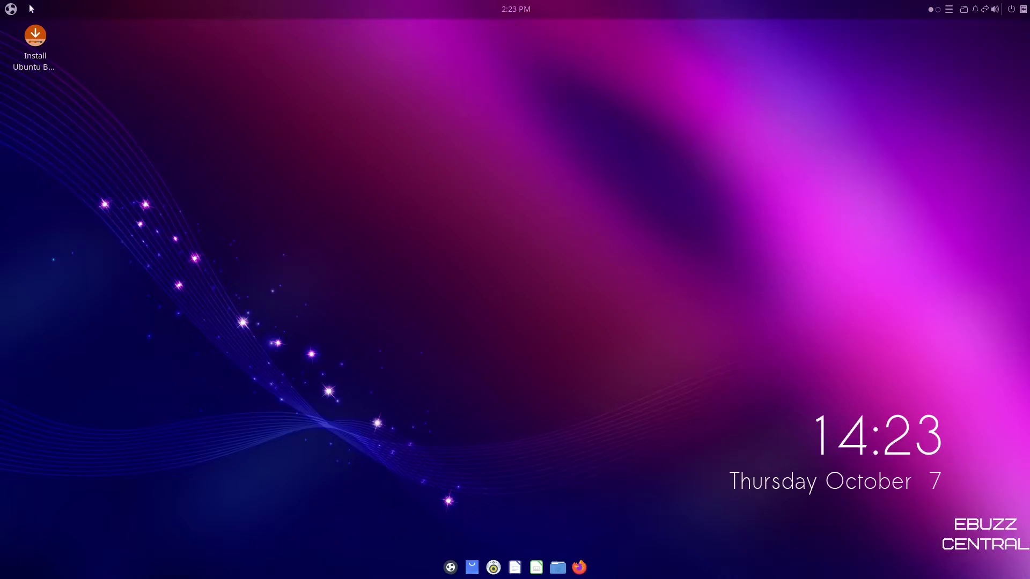
pyautogui.click(11, 10)
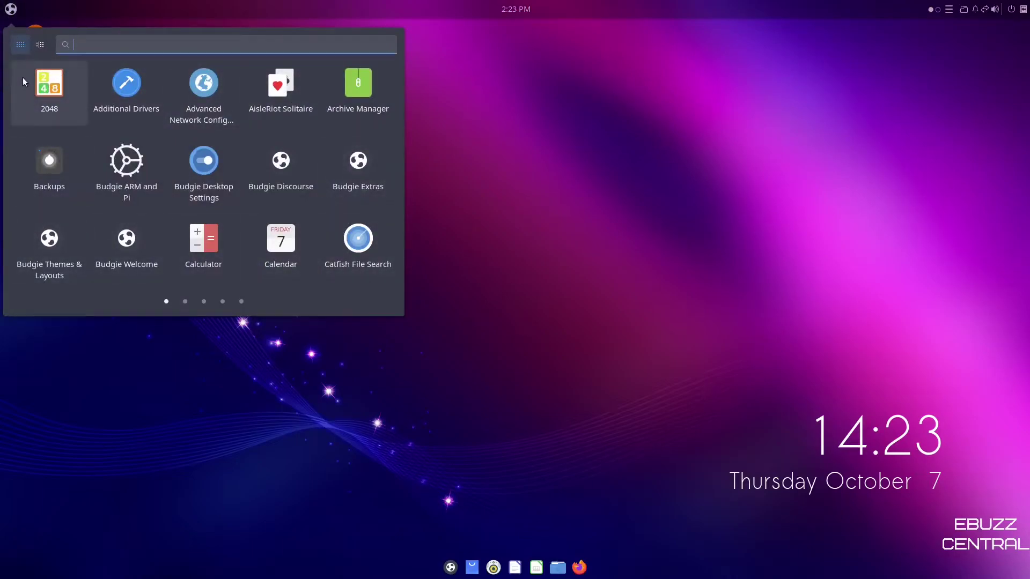
pyautogui.click(41, 44)
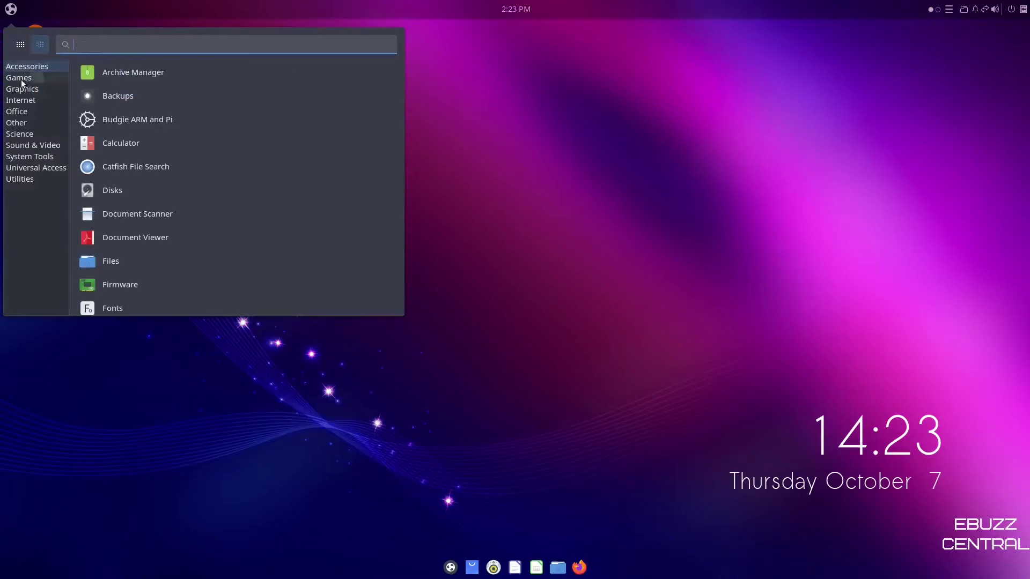
pyautogui.click(510, 132)
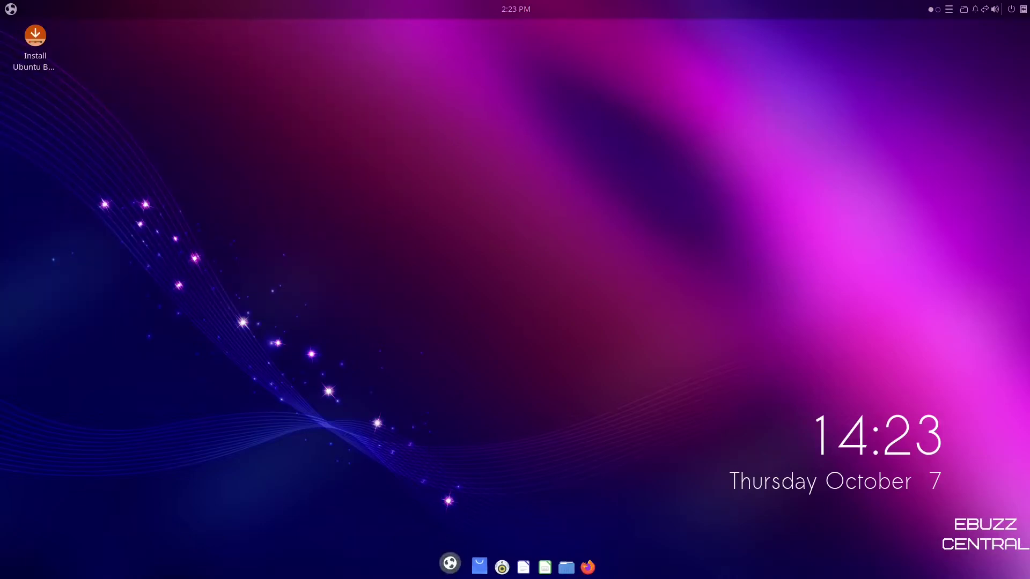
# Step: Open Budgie Welcome from the dock, close it, then launch the Software store
pyautogui.click(452, 566)
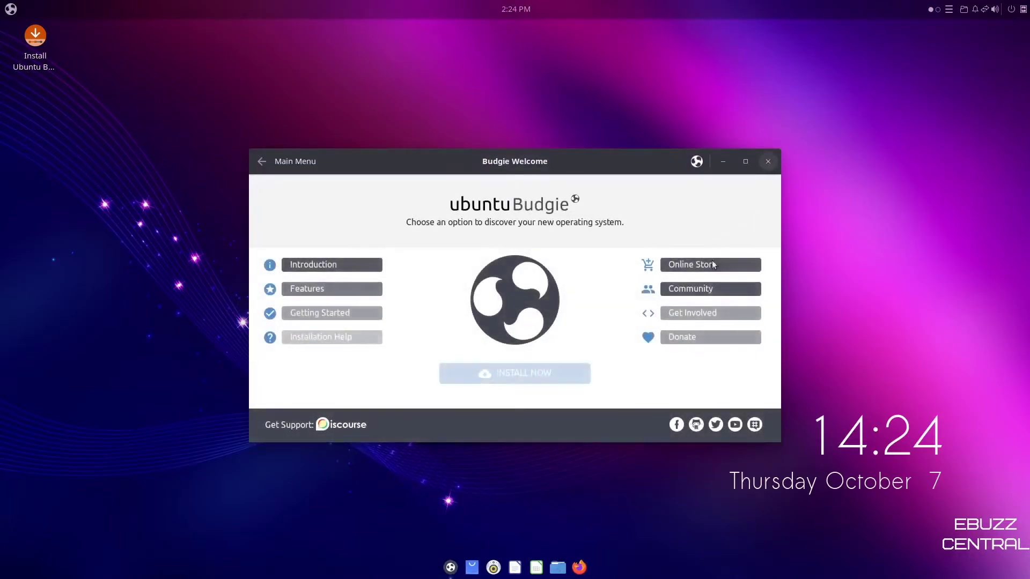
pyautogui.click(767, 162)
pyautogui.click(472, 567)
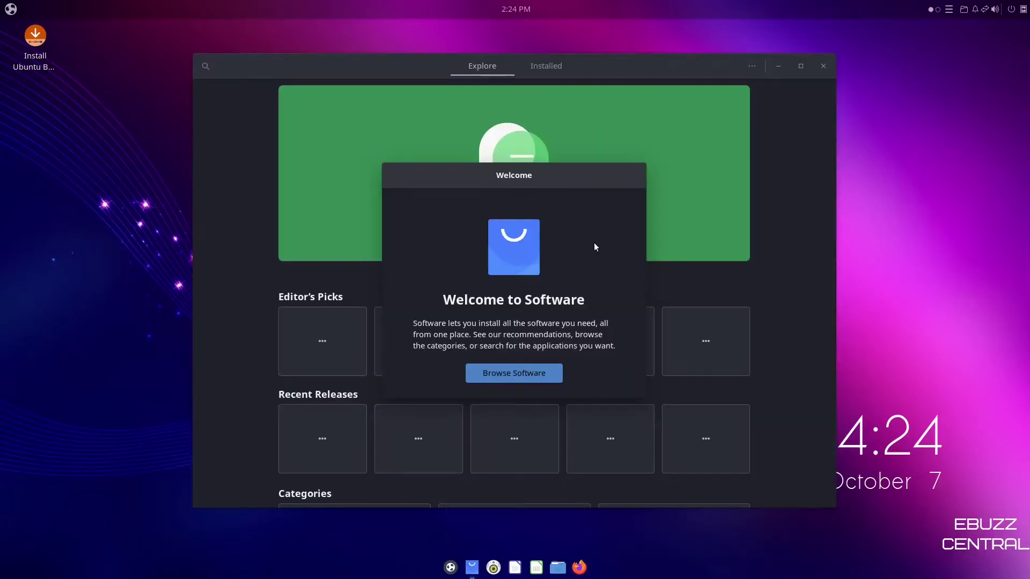
# Step: Choose Browse Software, scroll the Explore page down and back up, then open the search field
pyautogui.click(529, 377)
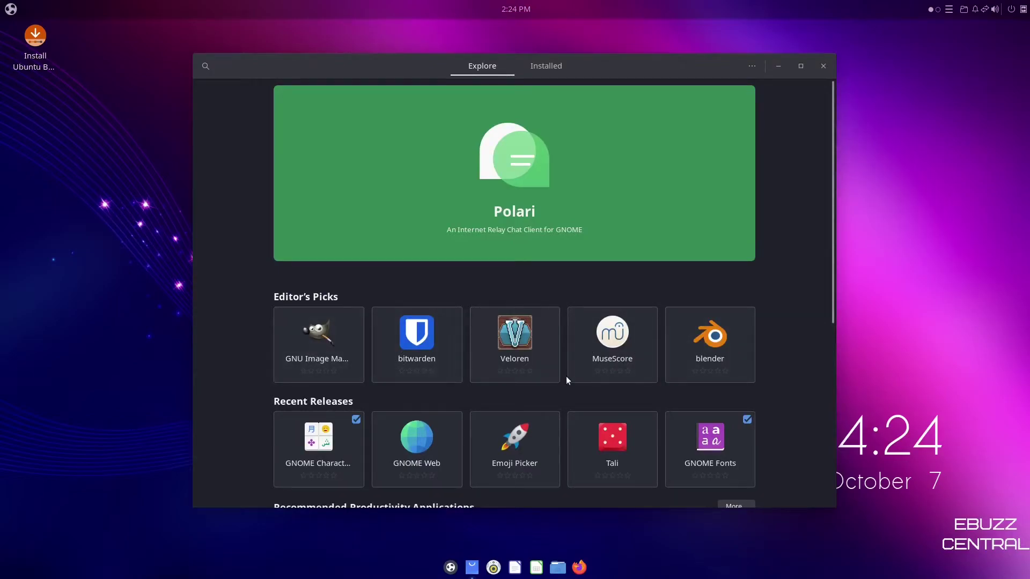
pyautogui.scroll(-5, 566, 377)
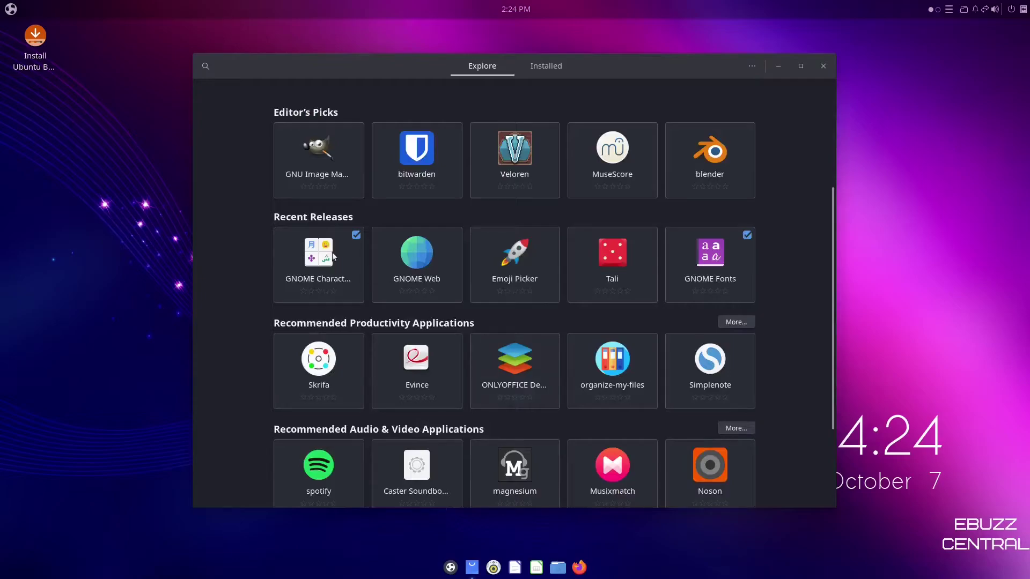
pyautogui.scroll(-1, 399, 278)
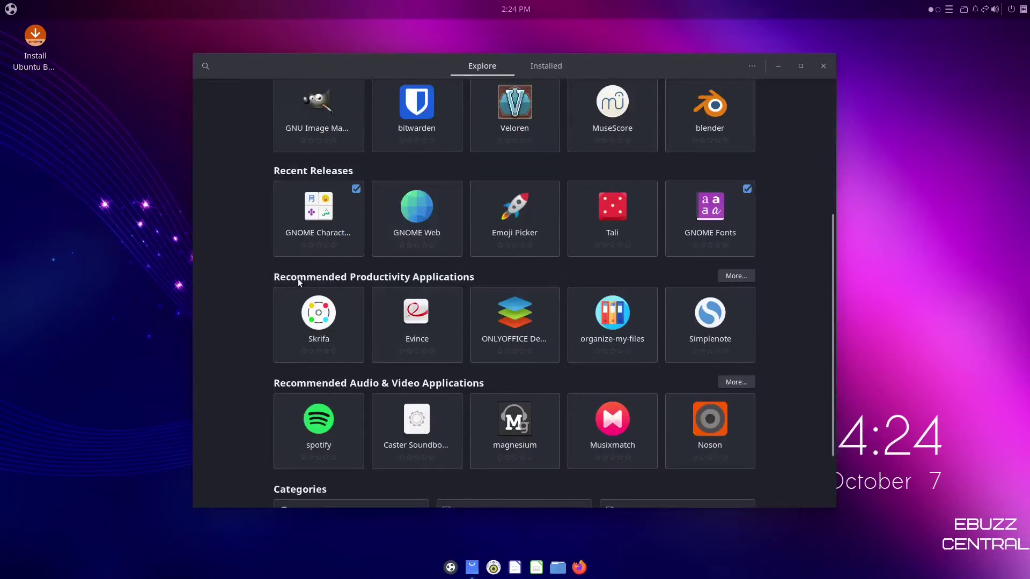
pyautogui.scroll(-1, 441, 355)
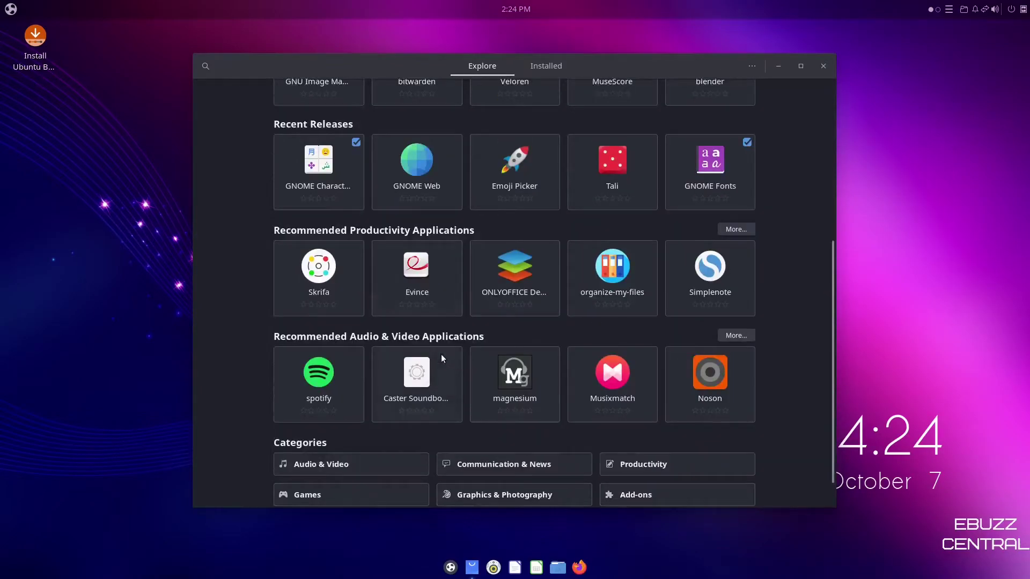
pyautogui.scroll(-1, 441, 358)
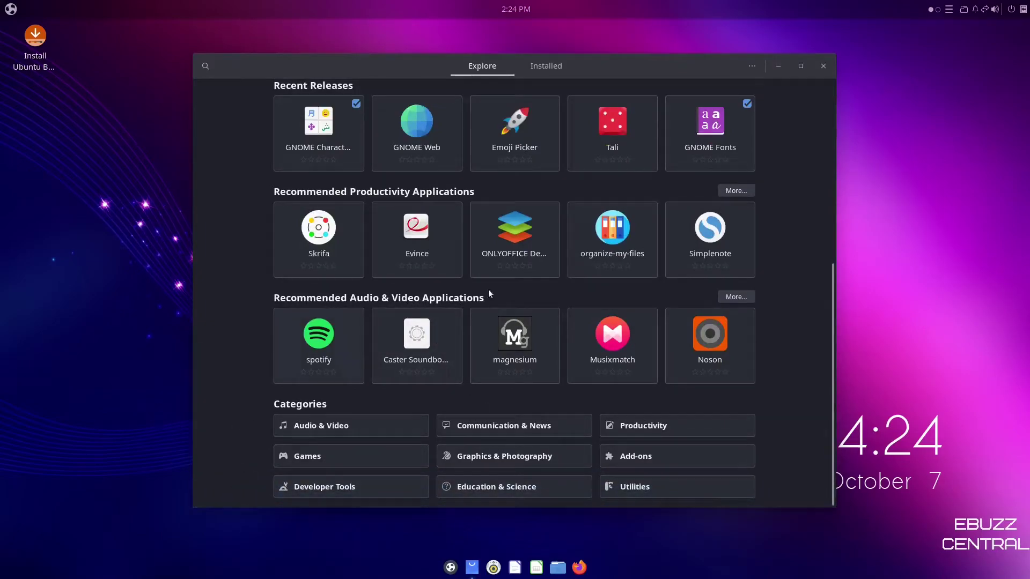
pyautogui.scroll(5, 547, 375)
pyautogui.scroll(2, 546, 376)
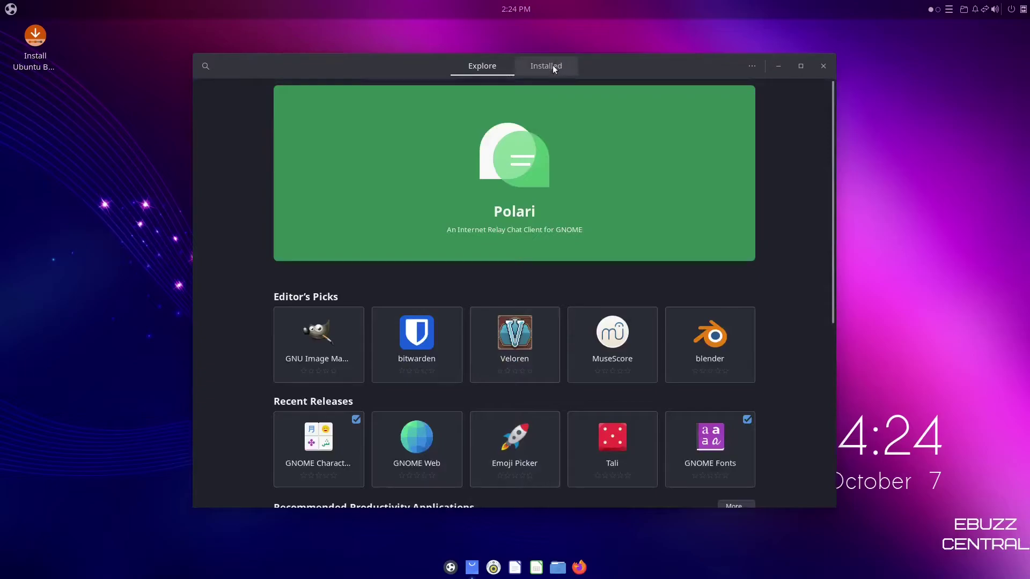
pyautogui.click(205, 67)
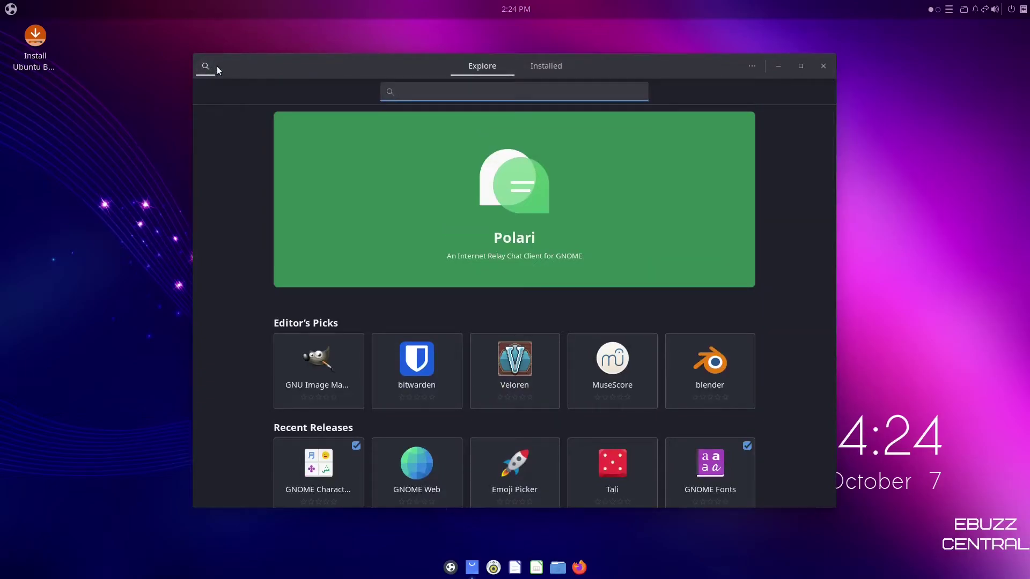
pyautogui.write('kdenlive')
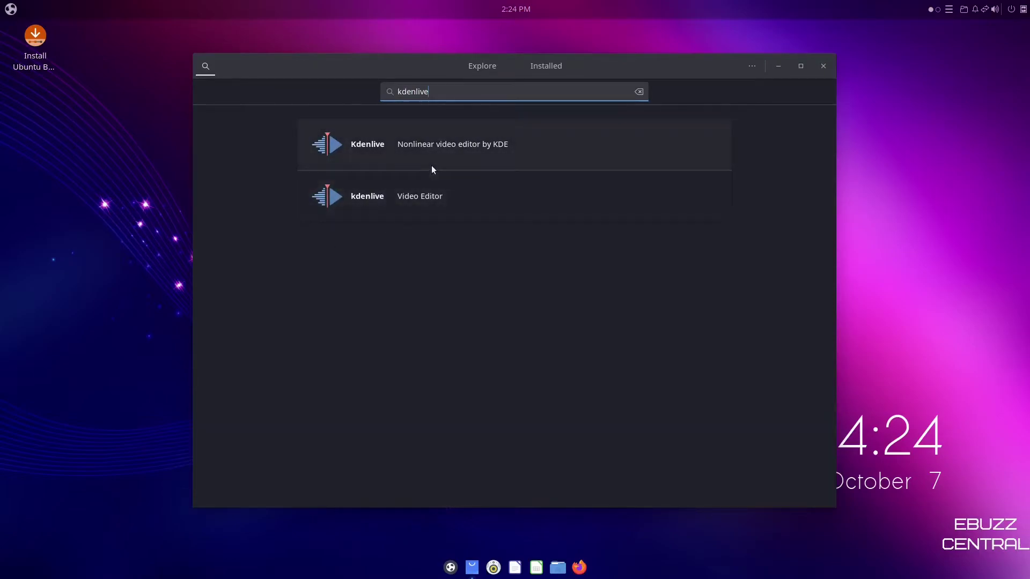
pyautogui.click(365, 149)
pyautogui.scroll(-5, 490, 230)
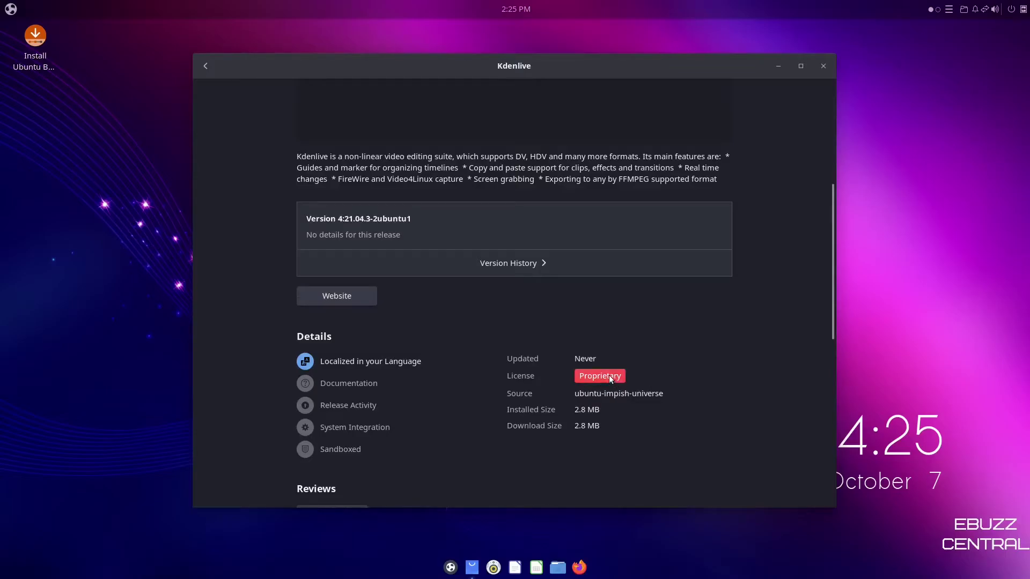
pyautogui.scroll(5, 413, 250)
pyautogui.click(205, 64)
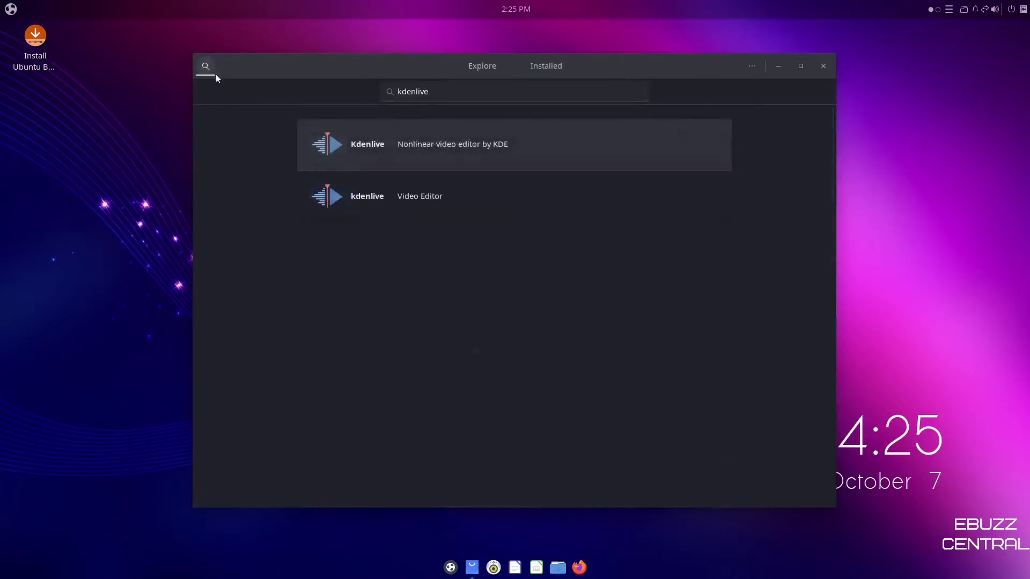
pyautogui.click(408, 197)
pyautogui.scroll(-5, 613, 226)
pyautogui.scroll(-4, 614, 227)
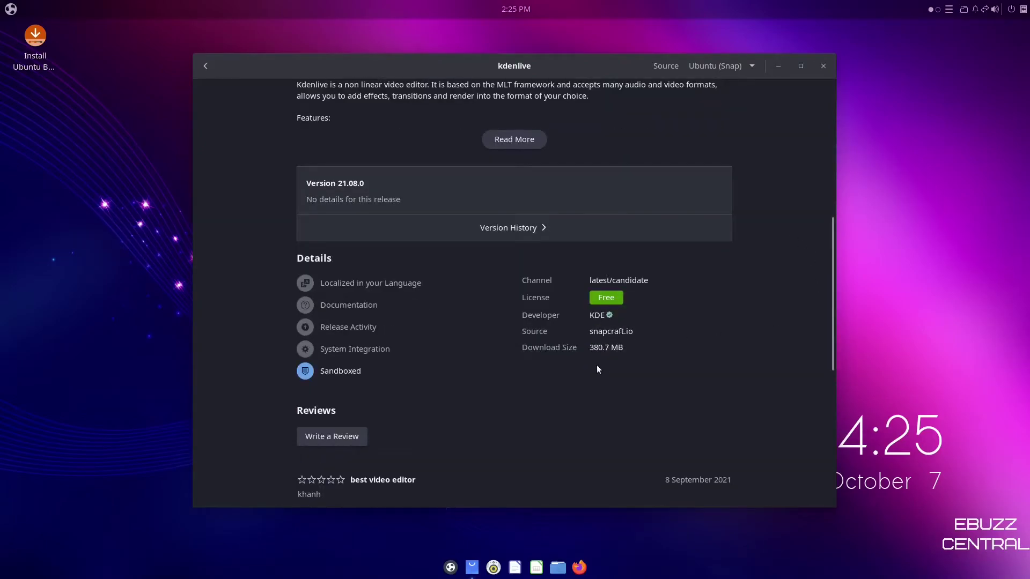
pyautogui.scroll(5, 598, 369)
pyautogui.click(207, 70)
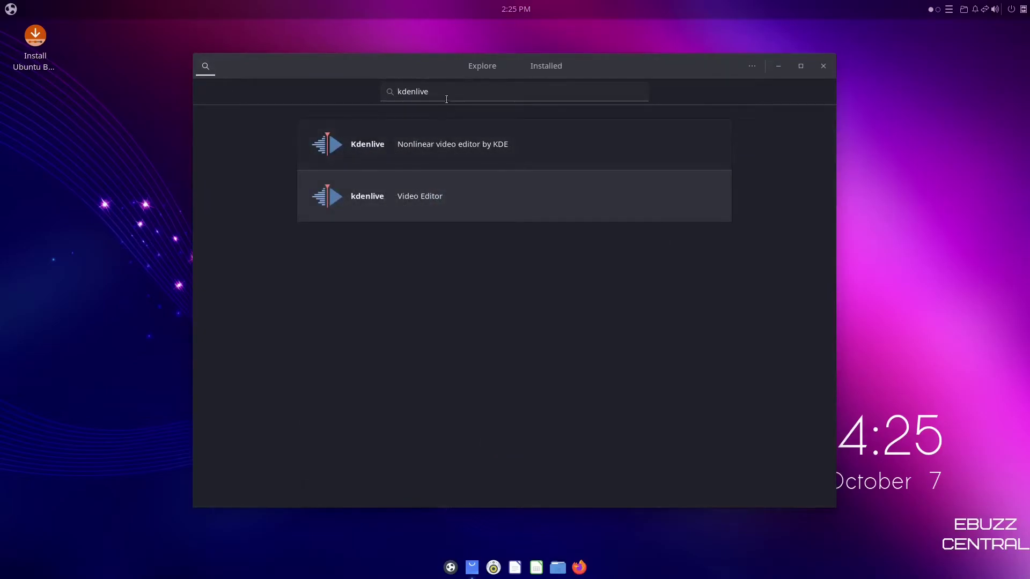
pyautogui.press('Escape')
pyautogui.scroll(5, 568, 169)
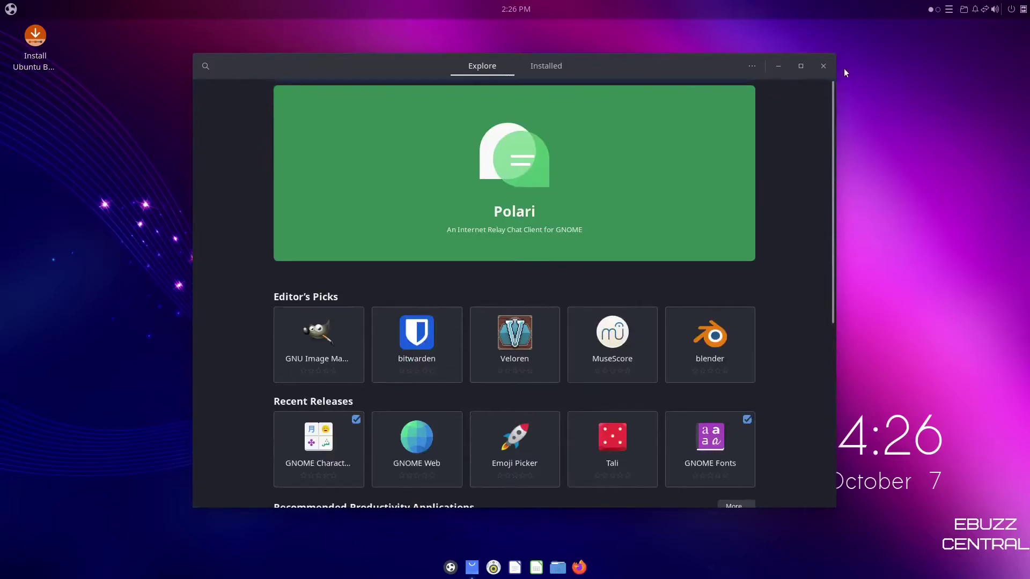
# Step: Close Software, open Nemo on the Home folder and enlarge the folder icons
pyautogui.click(822, 67)
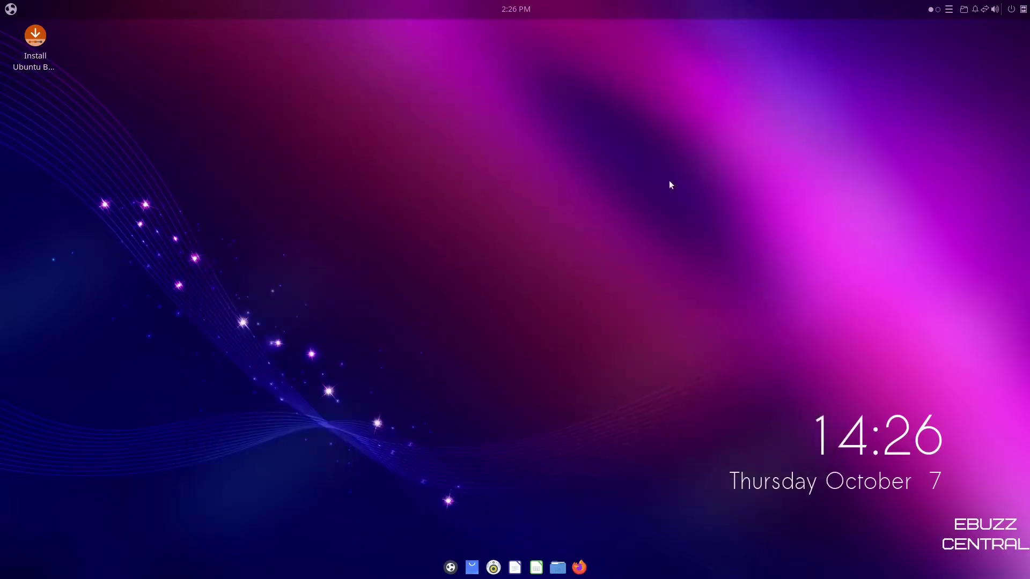
pyautogui.click(557, 568)
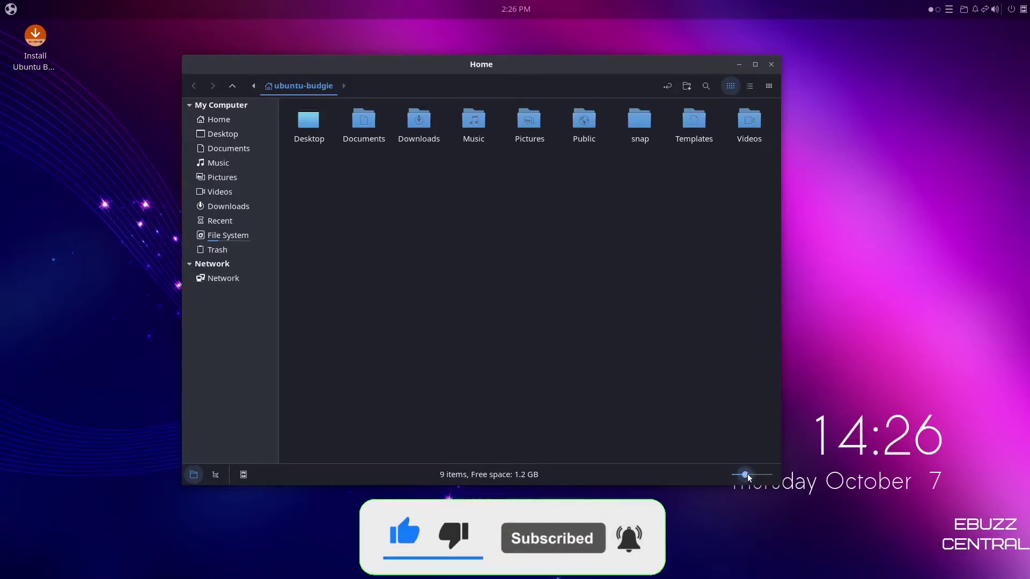
pyautogui.moveTo(745, 475); pyautogui.dragTo(758, 475)
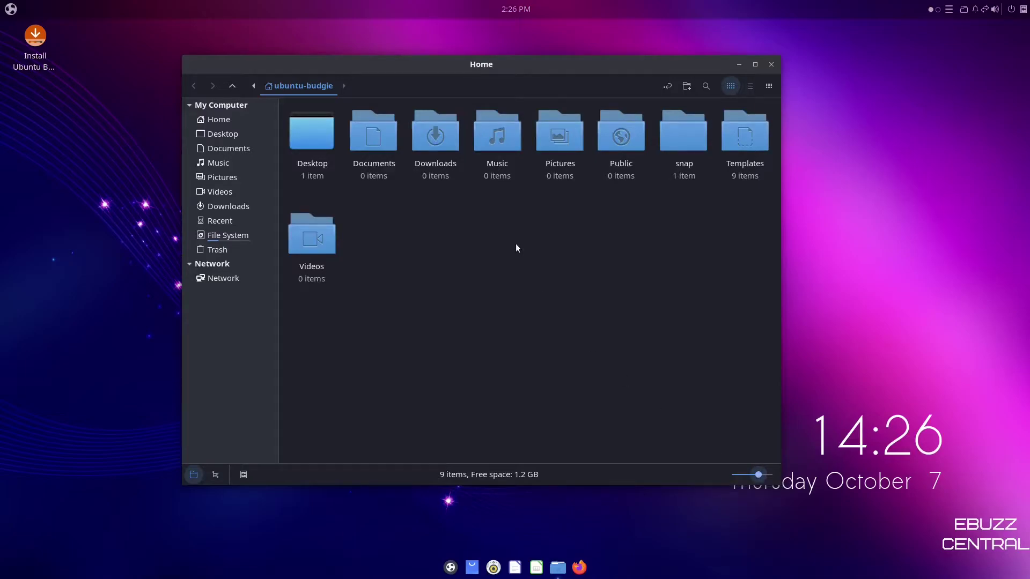
# Step: Try List and Compact views, then return the Home folder to Icon view
pyautogui.click(751, 86)
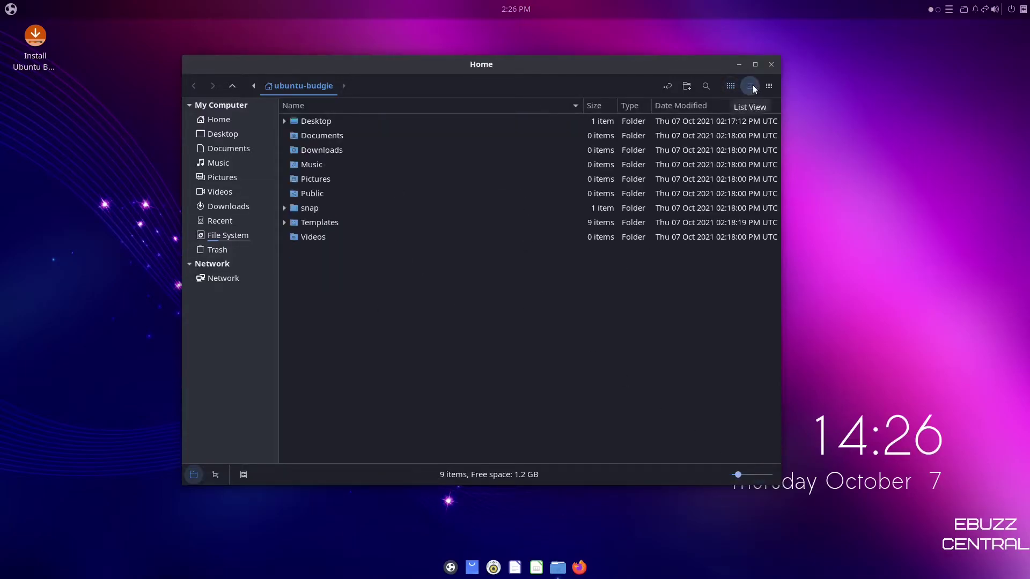
pyautogui.click(769, 87)
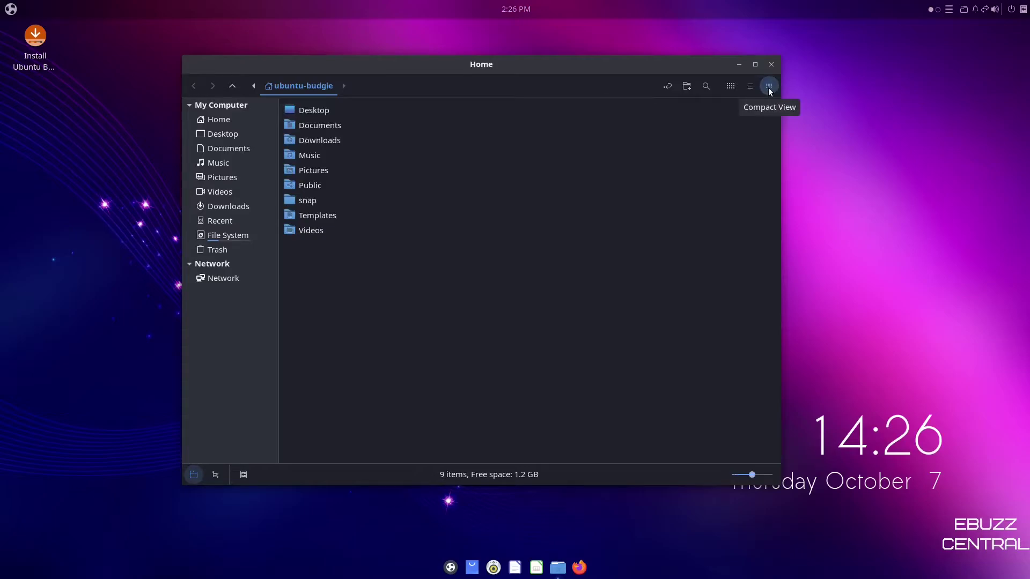
pyautogui.click(729, 85)
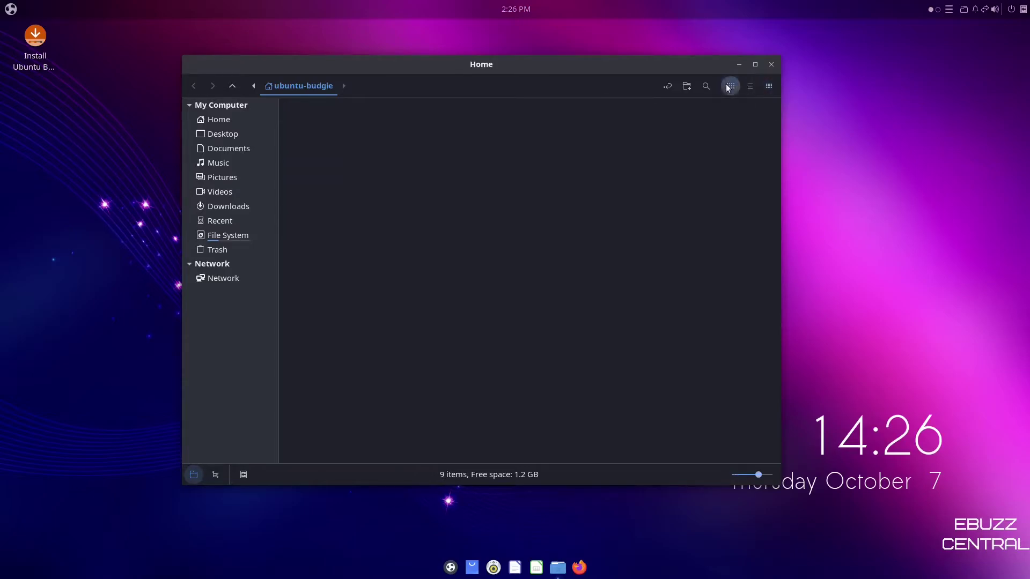
pyautogui.click(217, 123)
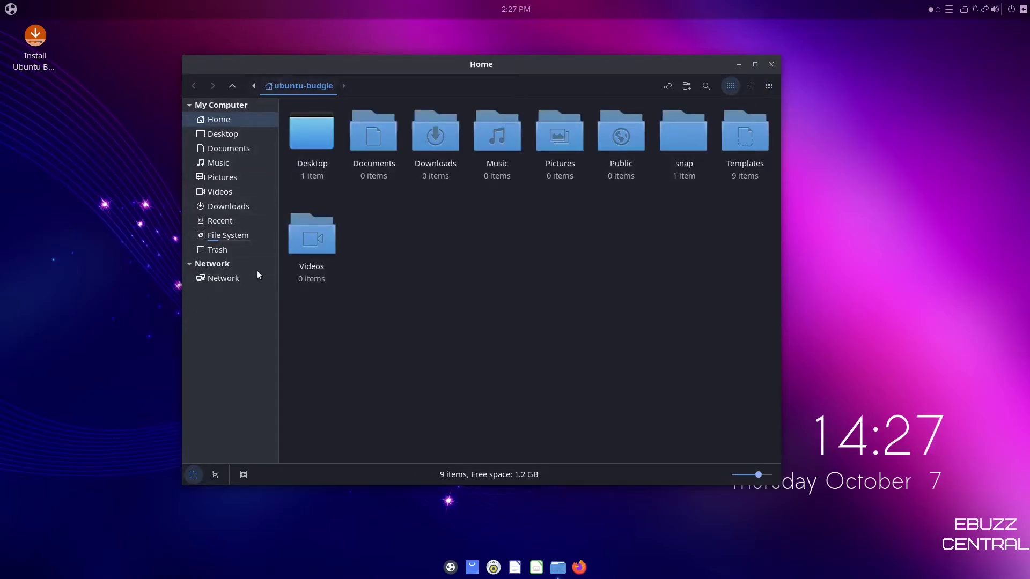
# Step: Switch the sidebar to Treeview and back to Places, then reposition the window
pyautogui.click(214, 476)
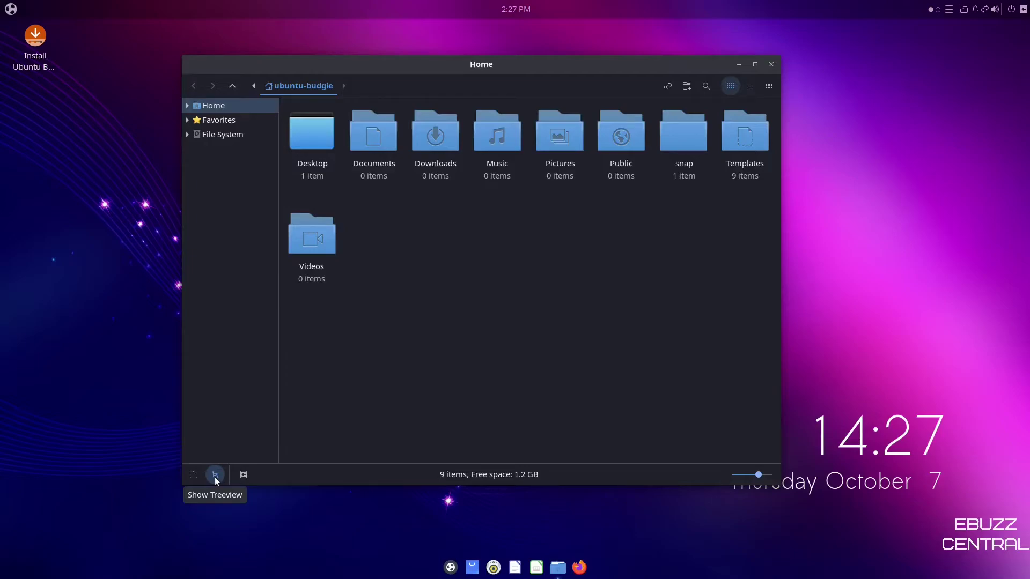
pyautogui.click(197, 477)
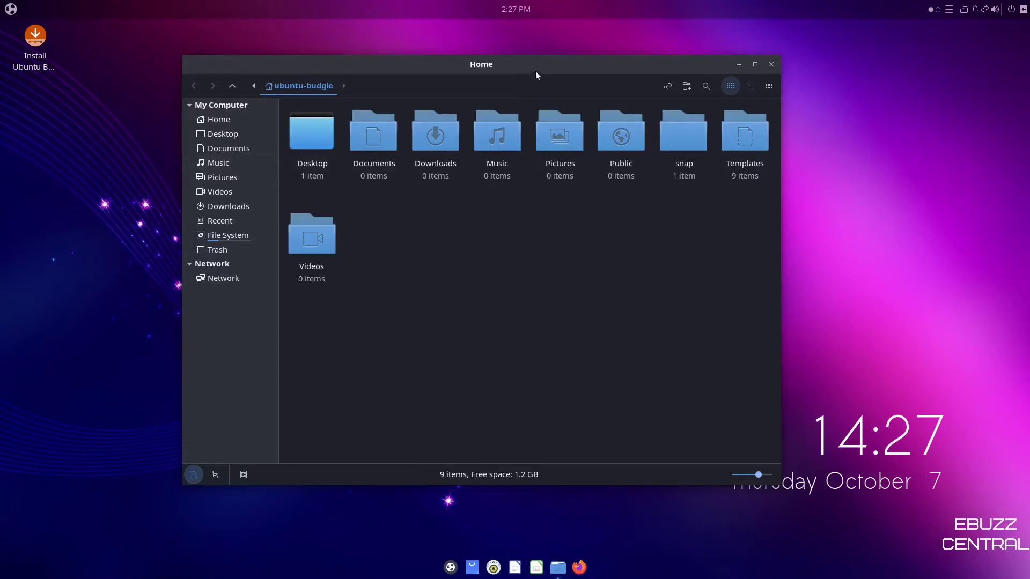
pyautogui.moveTo(535, 75)
pyautogui.mouseDown()
pyautogui.moveTo(565, 71)
pyautogui.moveTo(443, 108)
pyautogui.moveTo(717, 96)
pyautogui.moveTo(644, 61)
pyautogui.moveTo(529, 65)
pyautogui.mouseUp()
# Step: Close Nemo, open the Budgie menu and browse the Accessories category
pyautogui.click(805, 93)
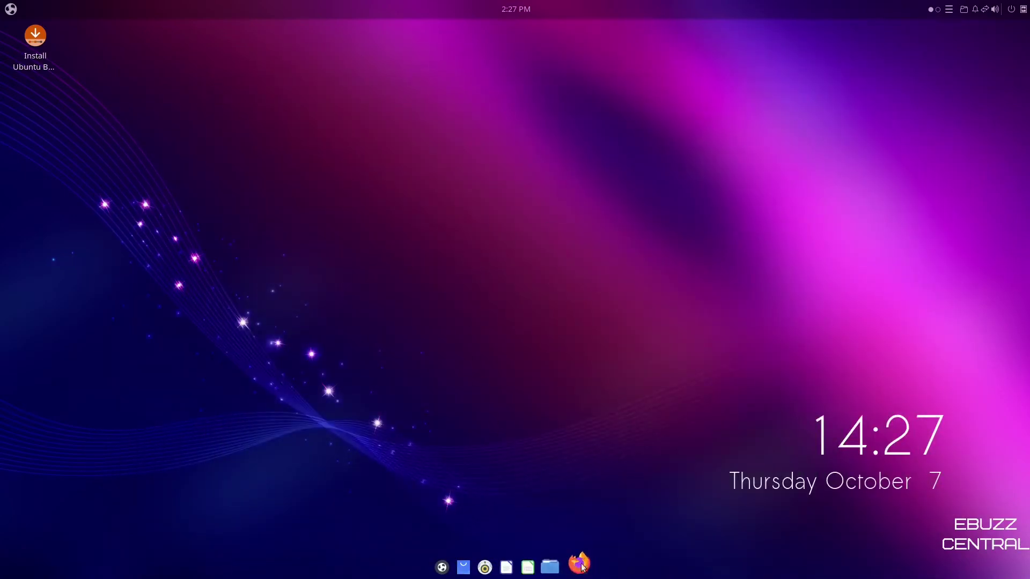
pyautogui.click(10, 9)
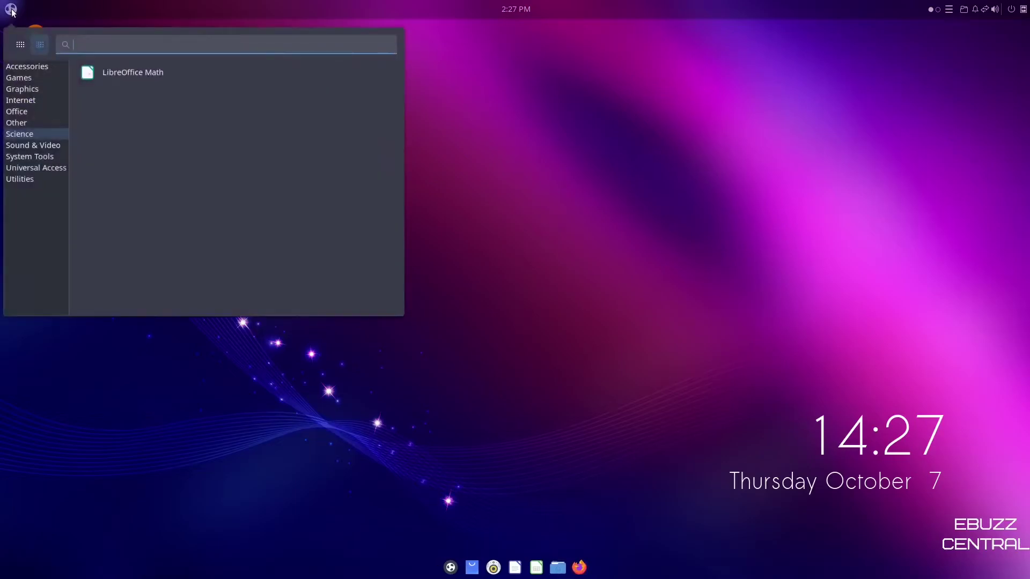
pyautogui.click(25, 69)
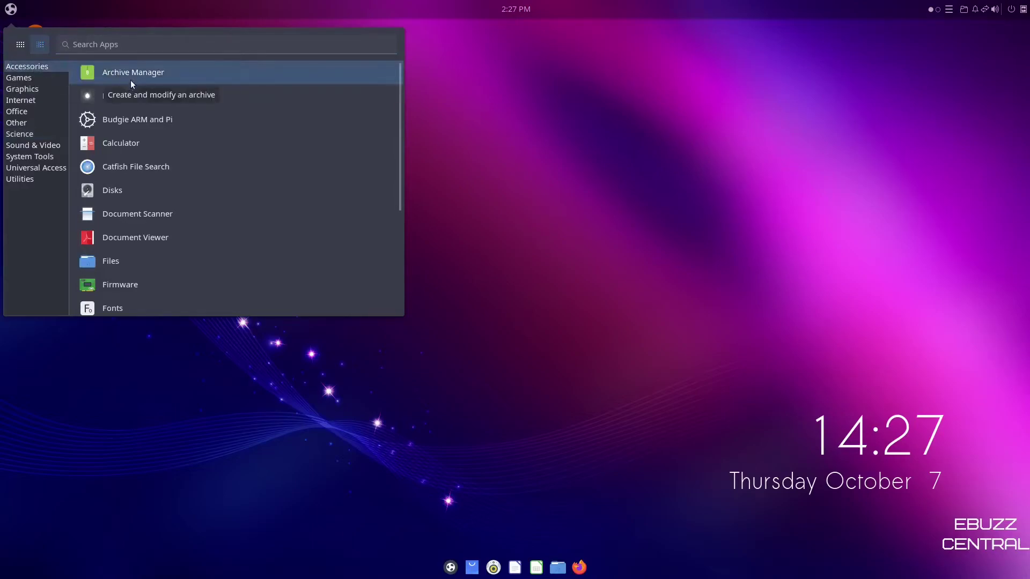
pyautogui.scroll(-2, 129, 148)
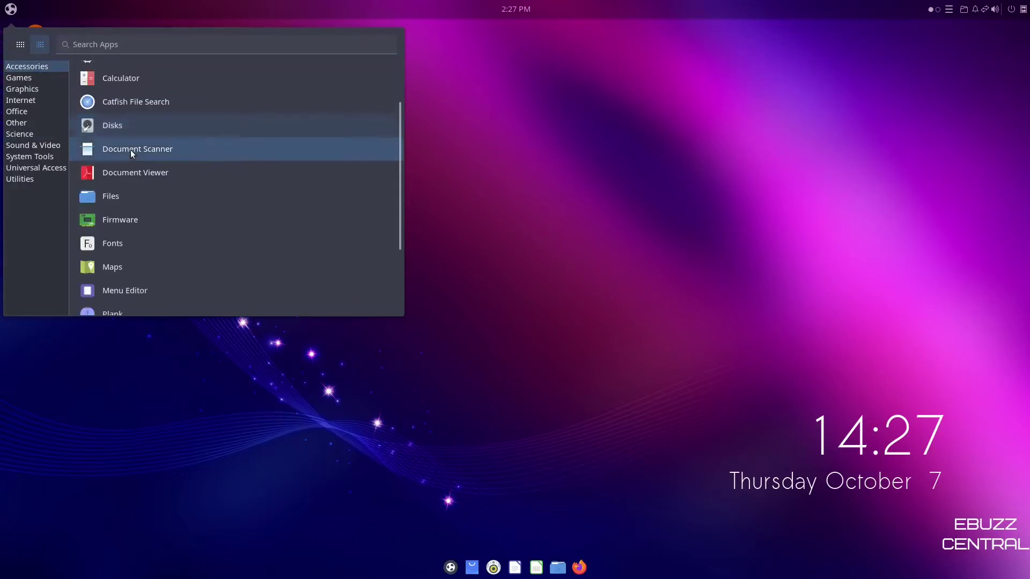
pyautogui.scroll(-3, 131, 150)
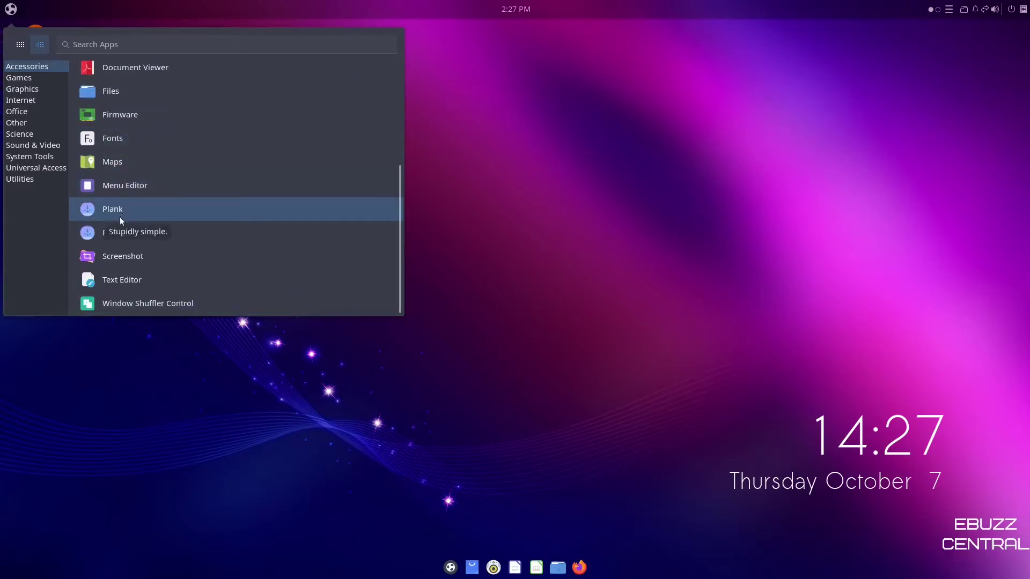
# Step: Browse the Games, Graphics, Internet, Office, Other, Science, Sound & Video and System Tools categories
pyautogui.click(26, 81)
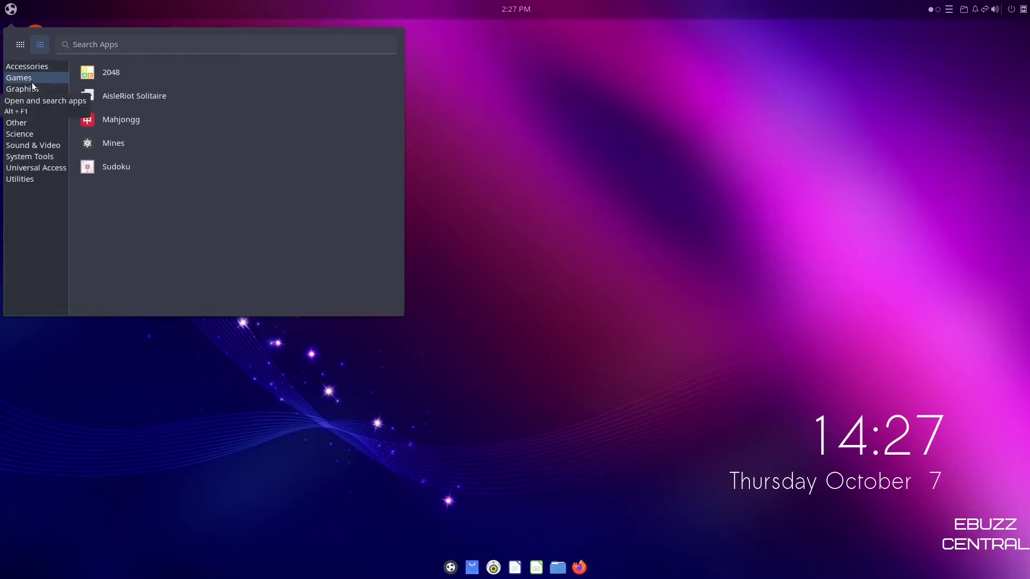
pyautogui.click(32, 89)
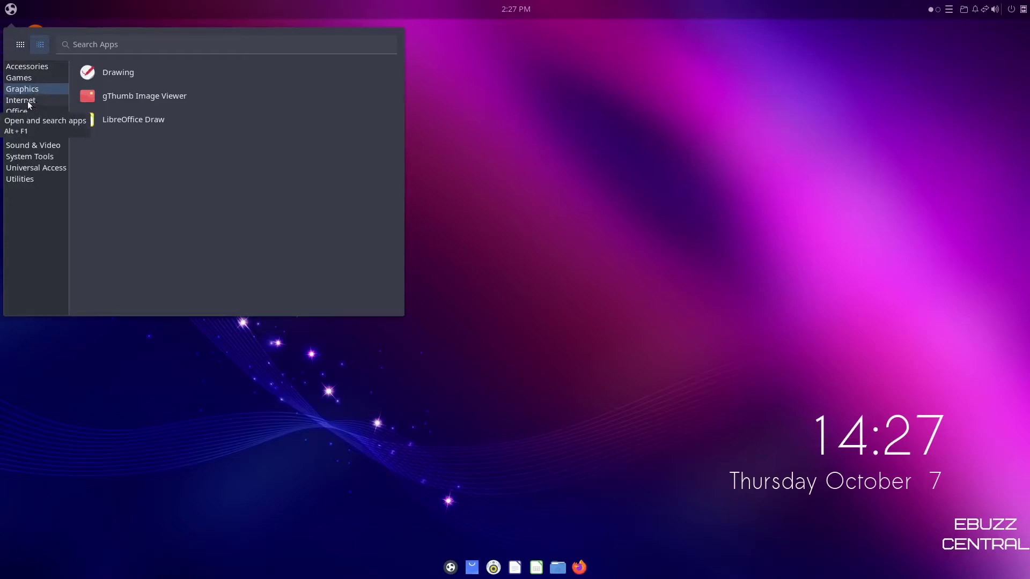
pyautogui.click(29, 103)
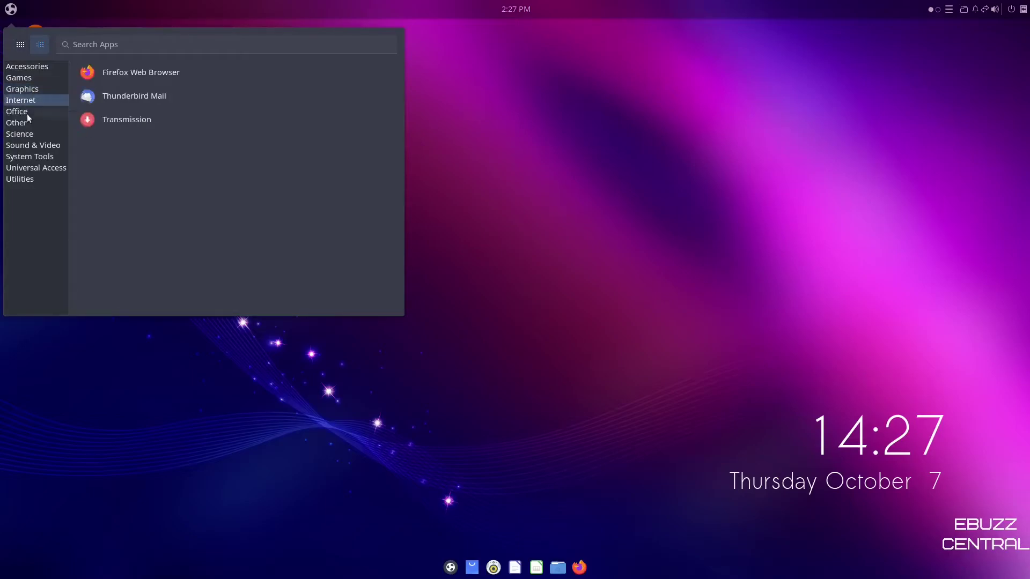
pyautogui.click(19, 115)
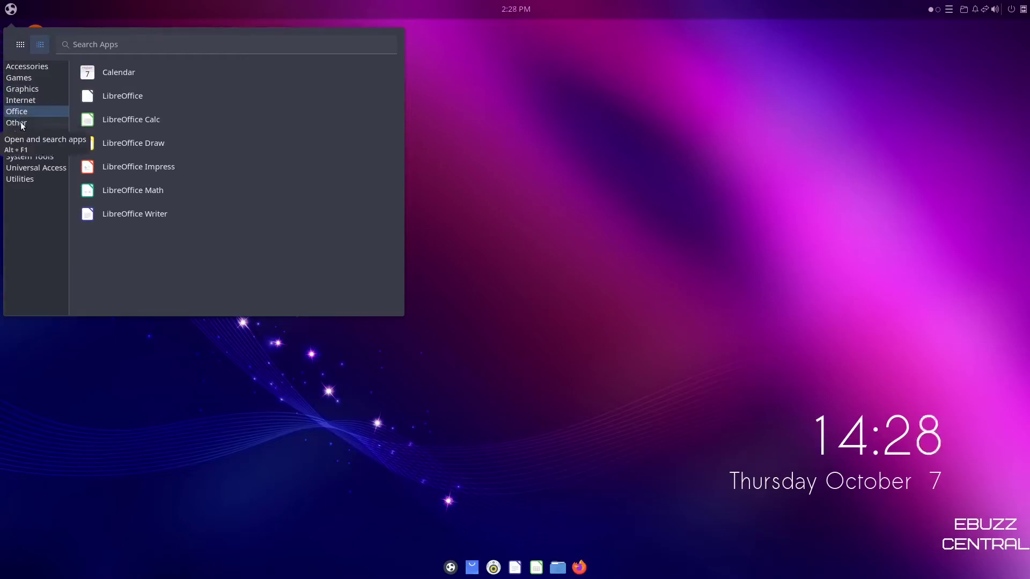
pyautogui.click(21, 124)
pyautogui.click(26, 137)
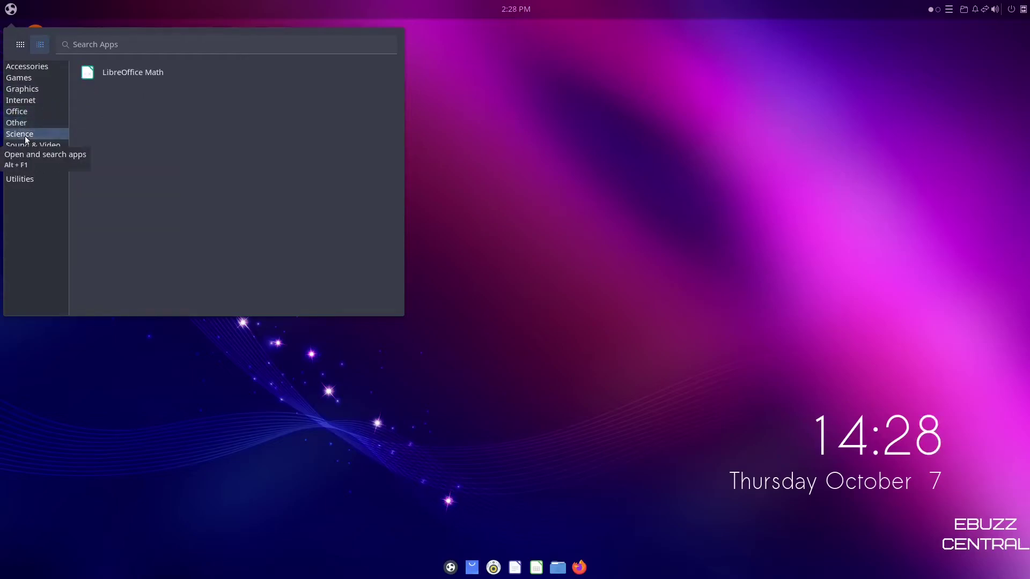
pyautogui.click(28, 147)
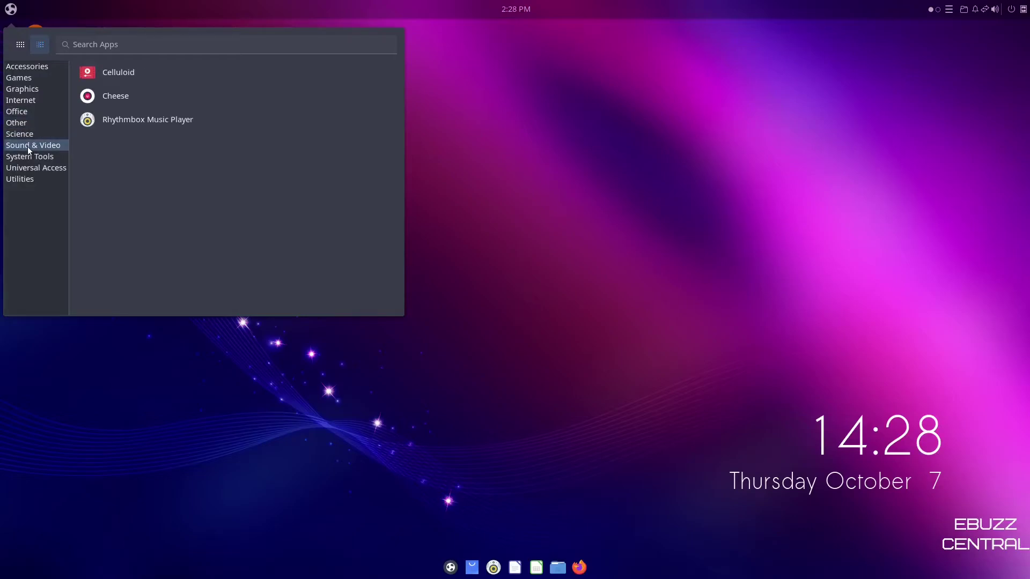
pyautogui.click(23, 157)
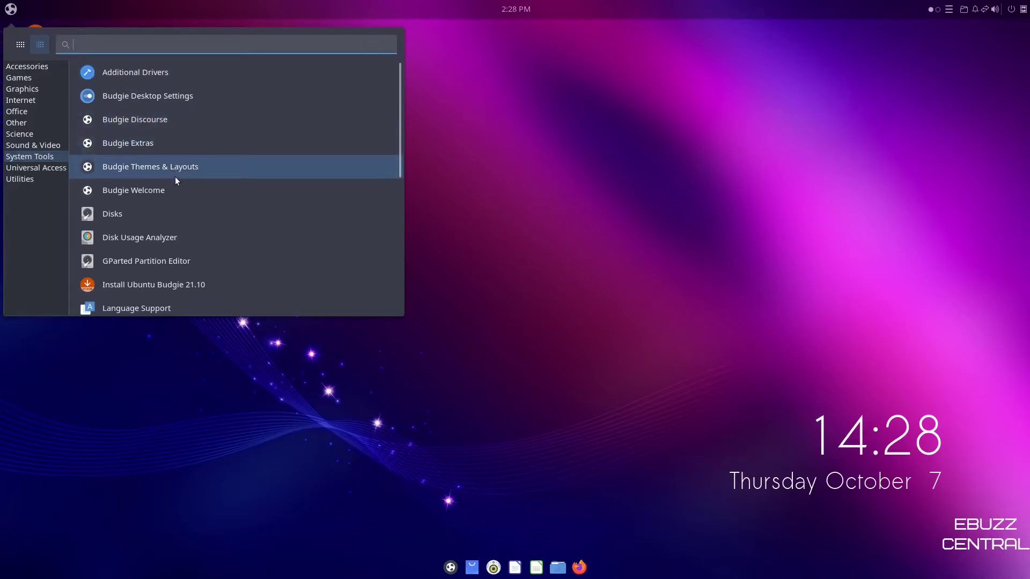
pyautogui.scroll(-10, 180, 188)
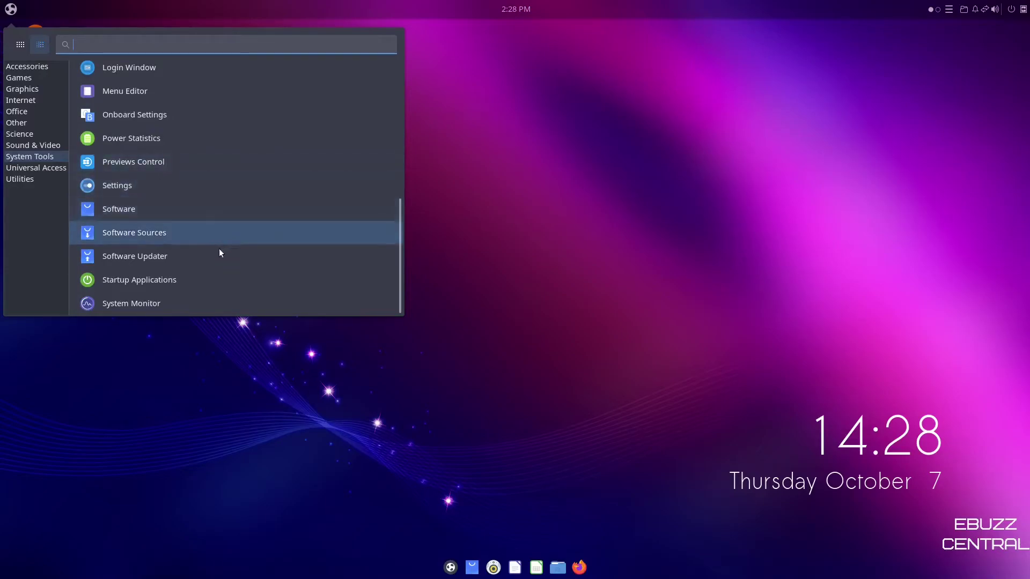
# Step: Launch System Monitor and enlarge its window to show the CPU, memory and network graphs
pyautogui.click(163, 304)
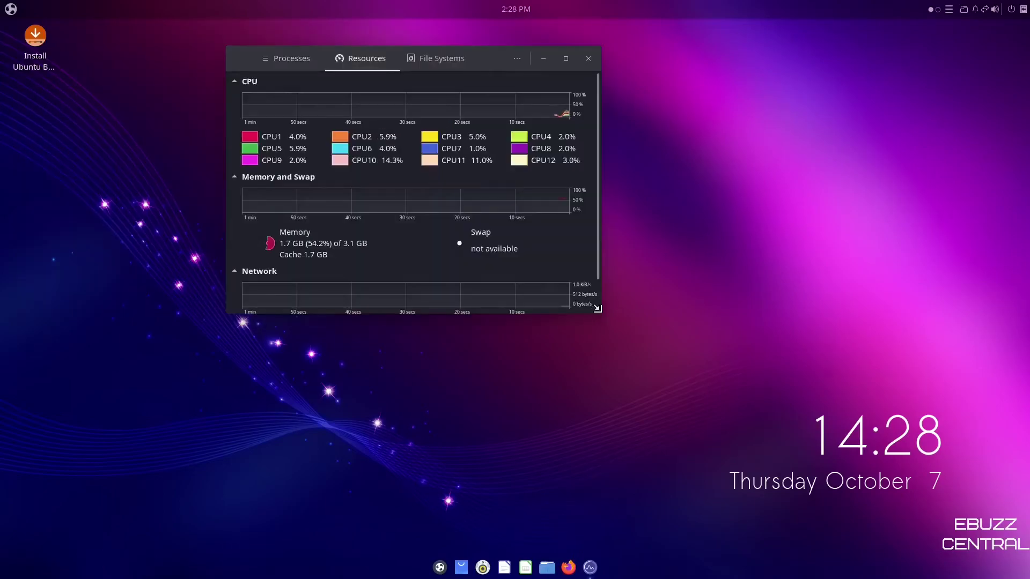
pyautogui.moveTo(615, 315); pyautogui.dragTo(756, 441)
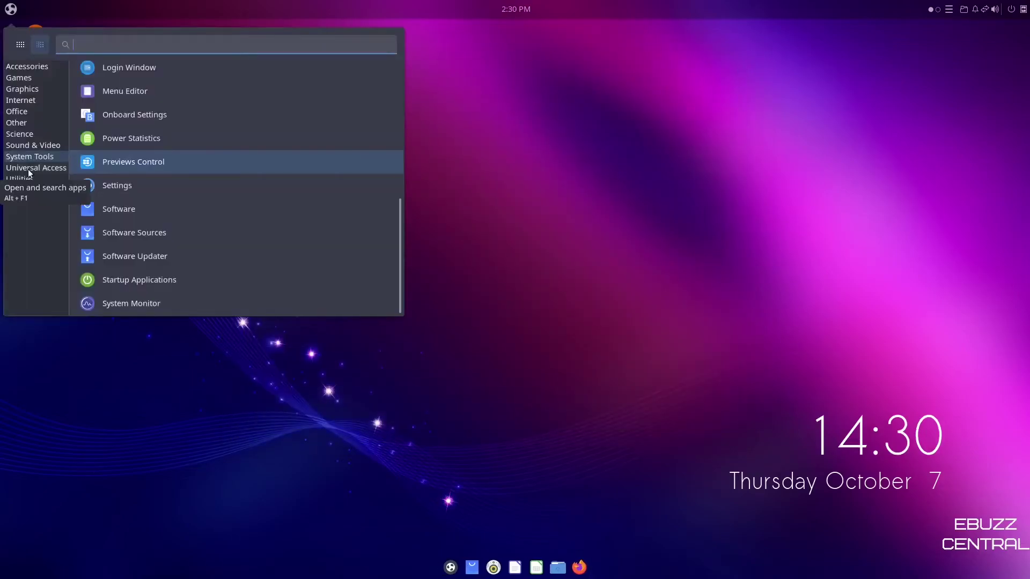
# Step: Browse the Universal Access apps, then search the app menu for 'settings'
pyautogui.click(29, 169)
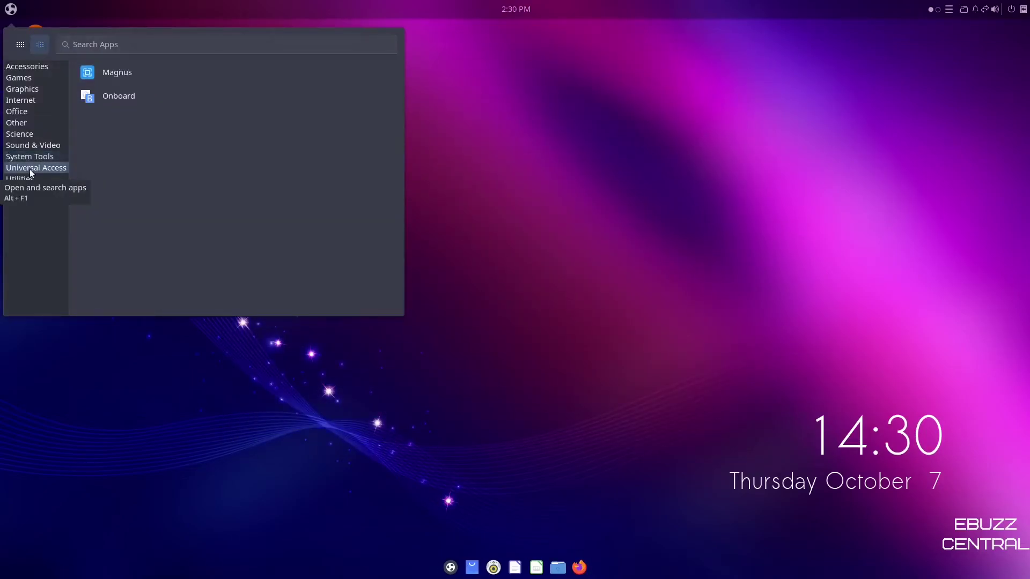
pyautogui.scroll(-2, 210, 163)
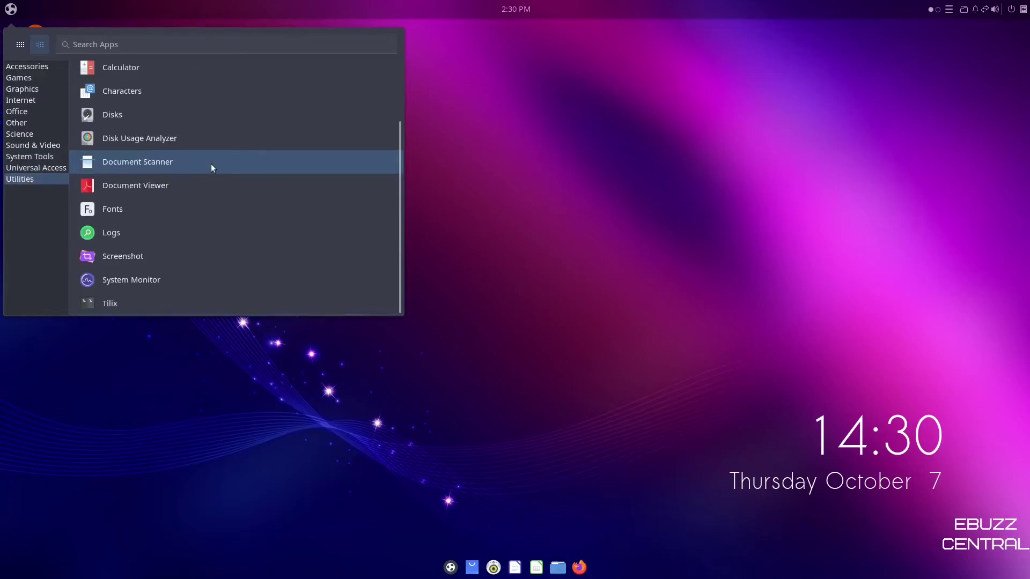
pyautogui.scroll(2, 209, 163)
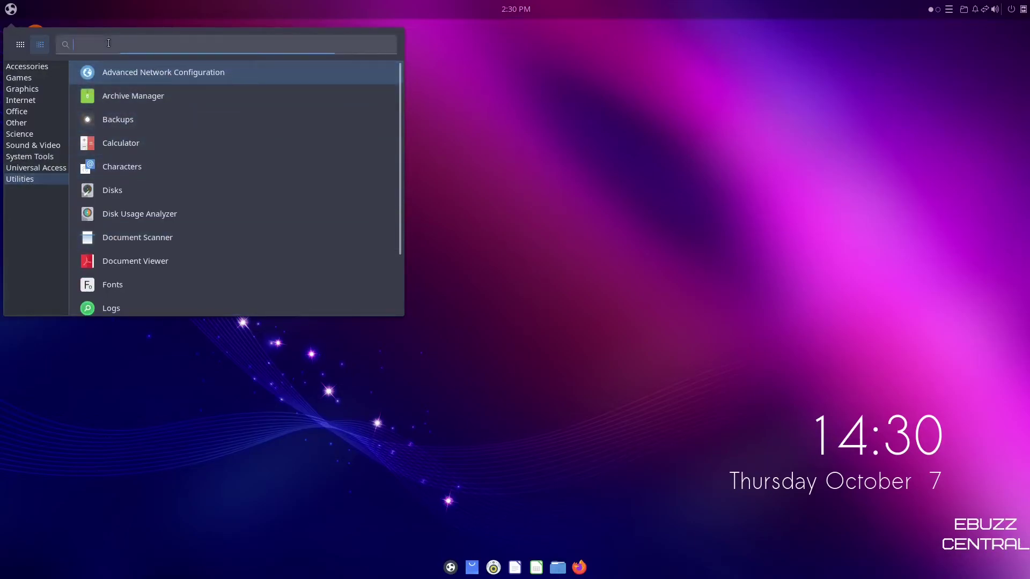
pyautogui.write('settings')
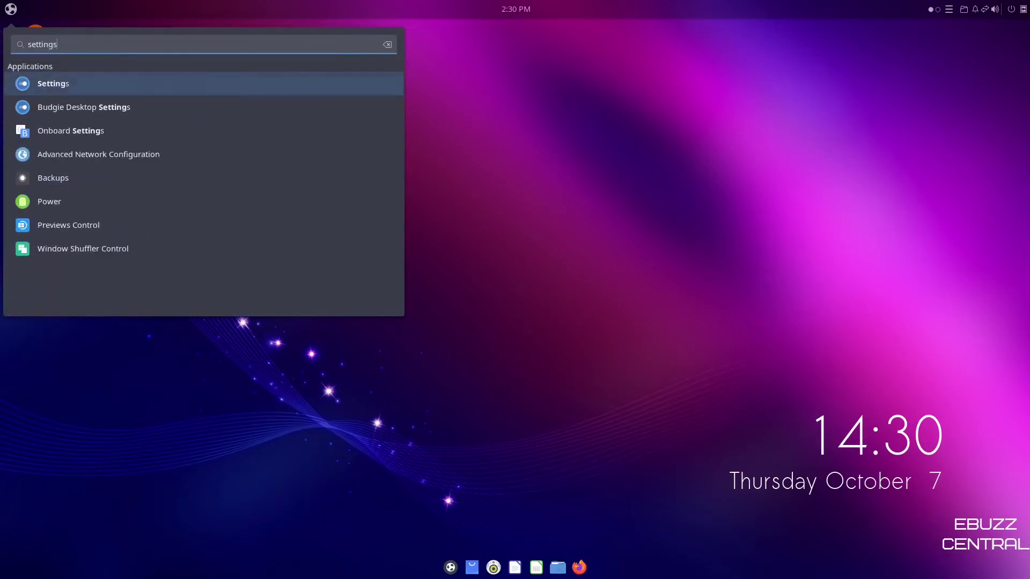
# Step: Launch Budgie Desktop Settings, switch off Dark theme and turn off Desktop Icons
pyautogui.click(61, 109)
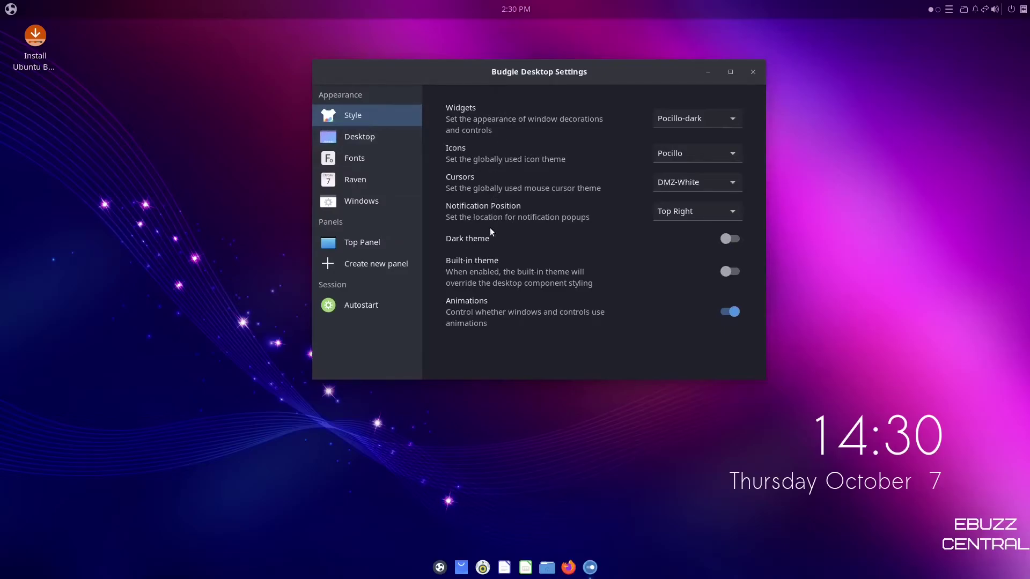
pyautogui.click(726, 241)
pyautogui.click(353, 137)
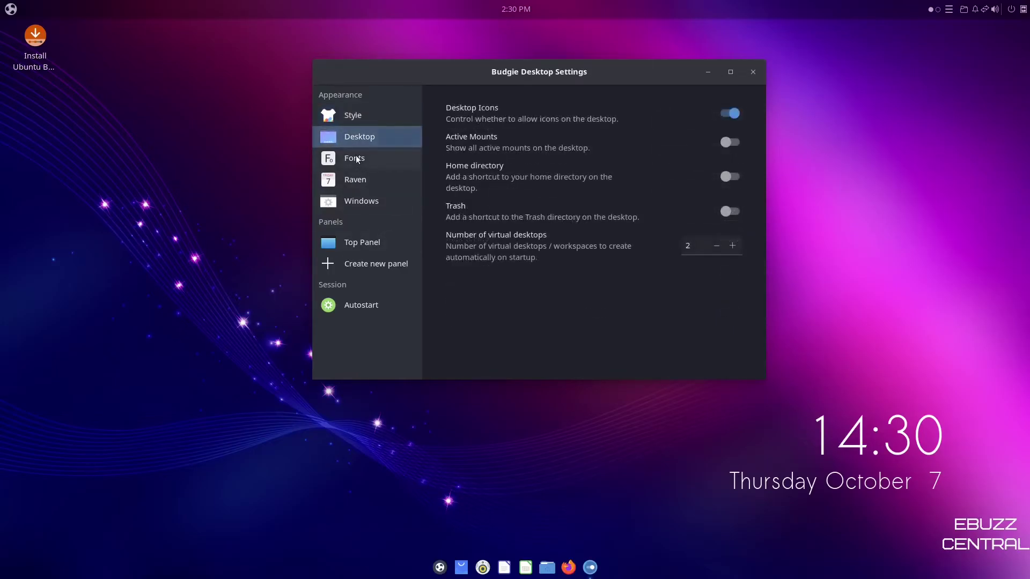
pyautogui.click(724, 112)
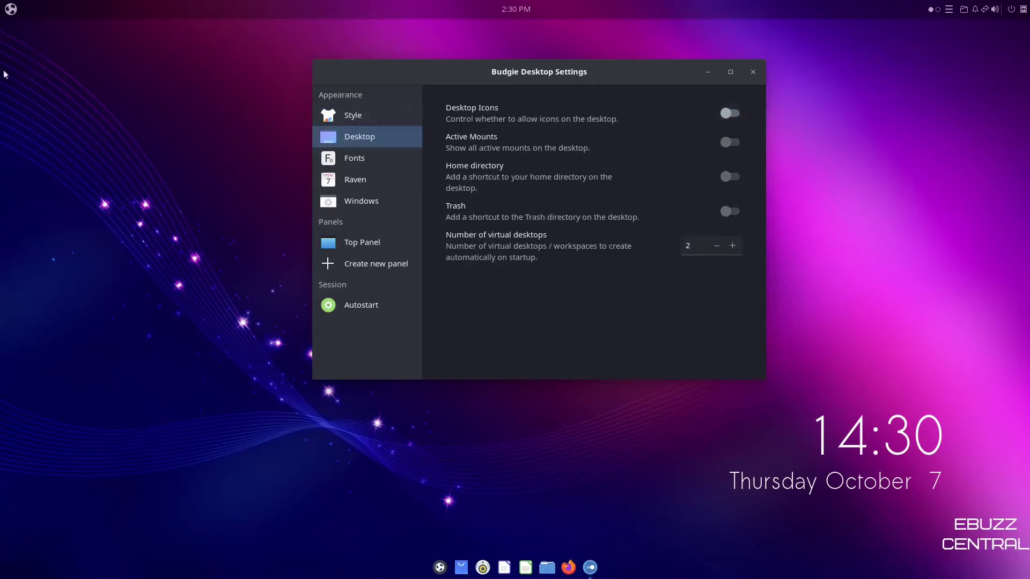
pyautogui.click(358, 158)
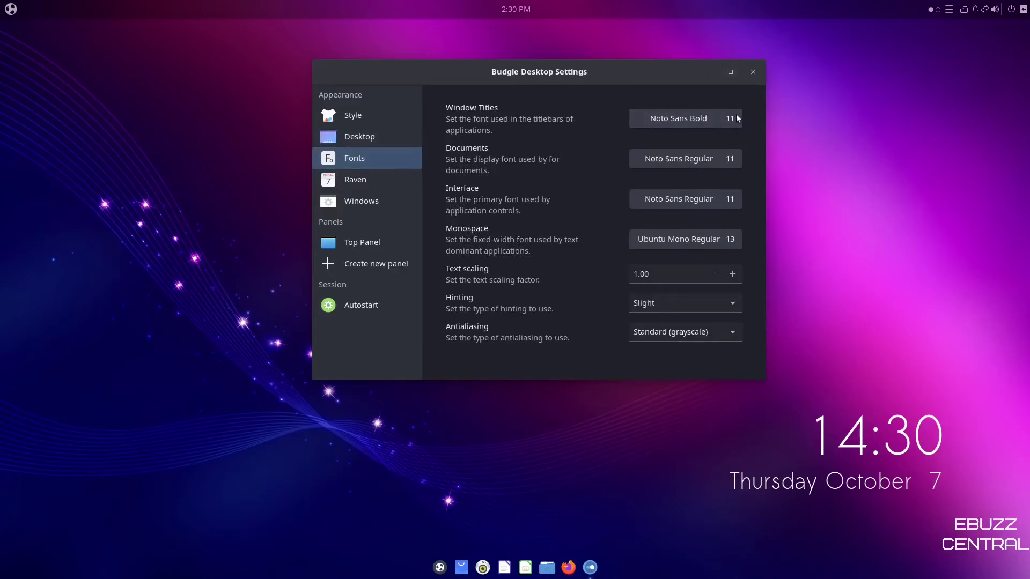
# Step: Set the Window Titles font to Noto Sans Bold at size 13
pyautogui.click(682, 117)
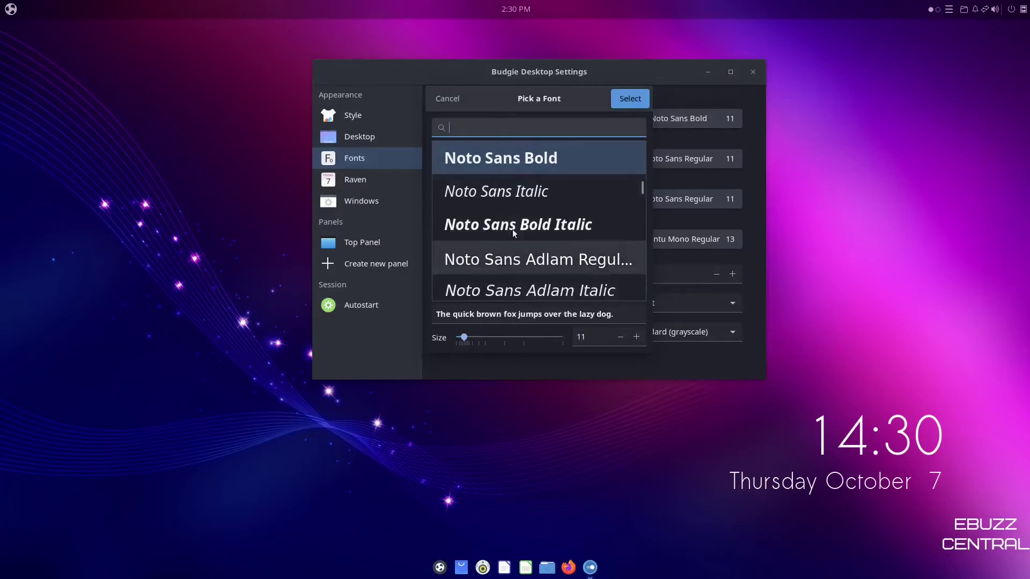
pyautogui.click(637, 337)
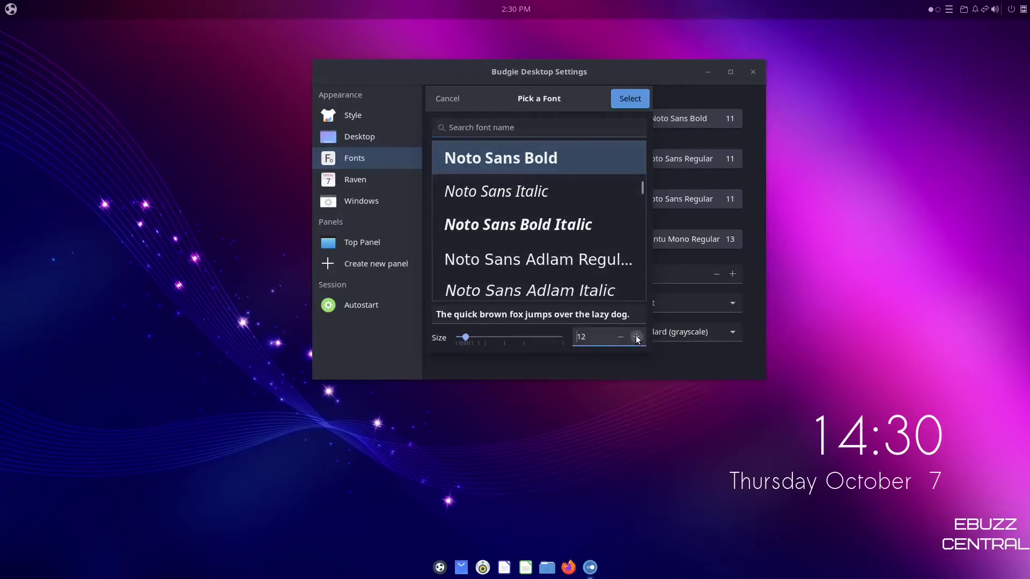
pyautogui.click(637, 337)
pyautogui.click(625, 98)
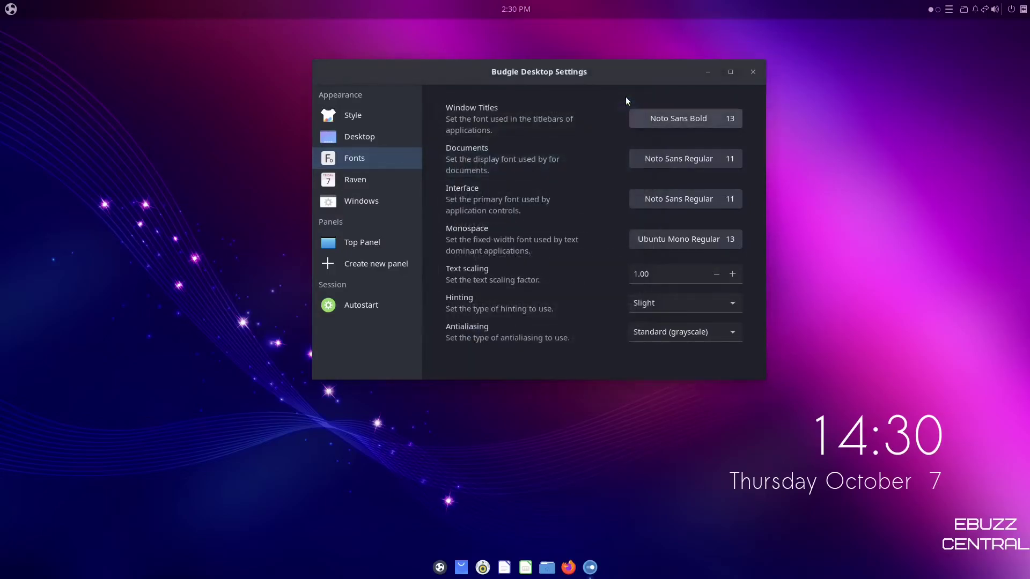
# Step: Raise text scaling from 1.00 to 1.03
pyautogui.click(733, 275)
pyautogui.click(733, 274)
pyautogui.click(733, 274)
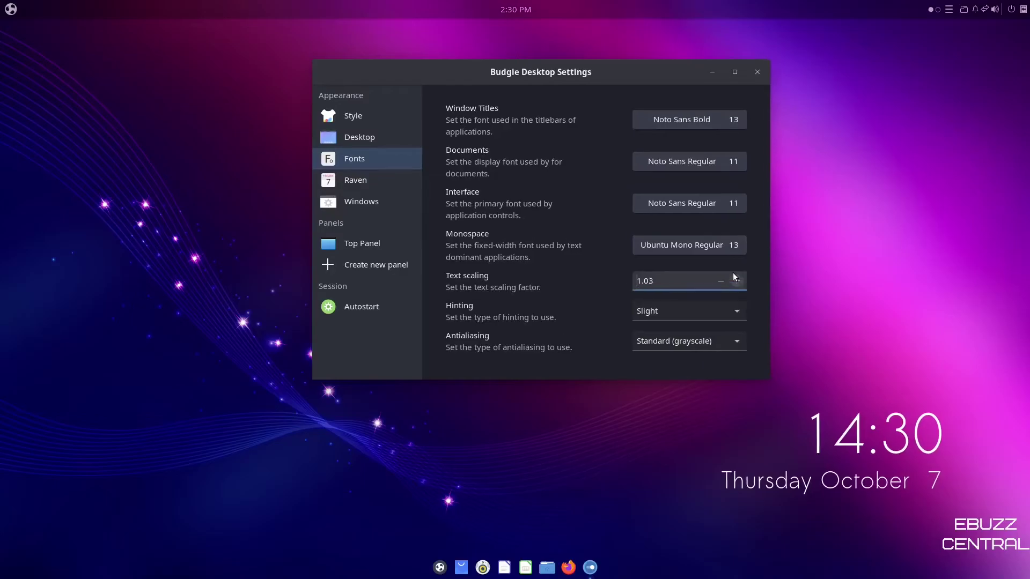
pyautogui.click(746, 281)
pyautogui.click(353, 203)
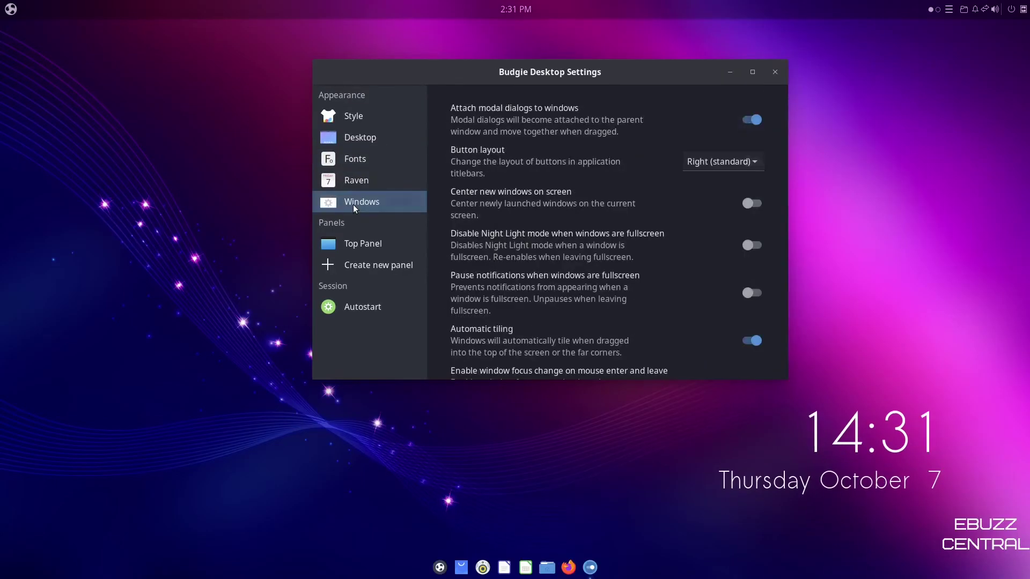
# Step: Review the Top Panel applets list, then show Autostart apps listing GNOME Software and Plank
pyautogui.click(360, 246)
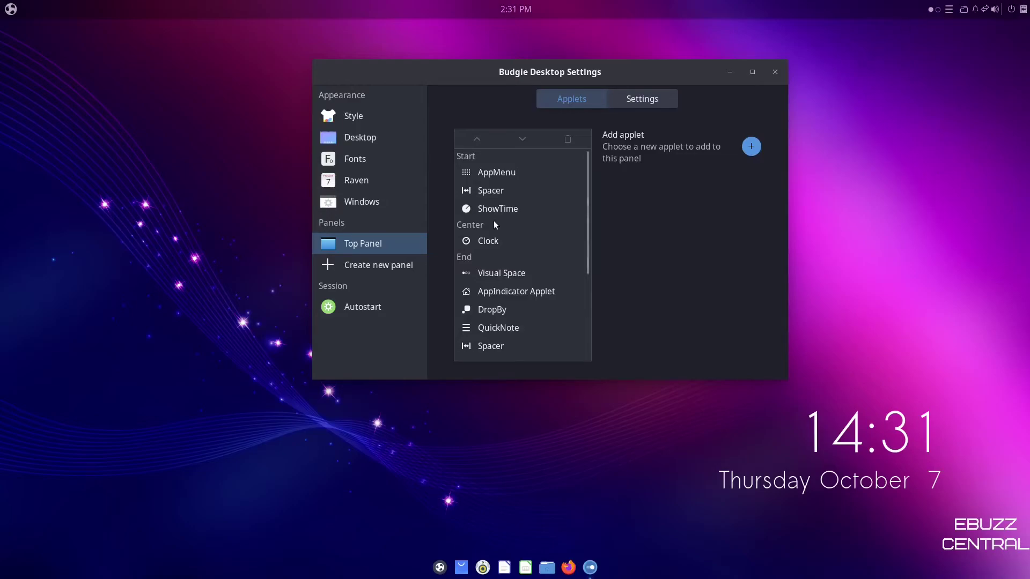
pyautogui.scroll(-5, 554, 252)
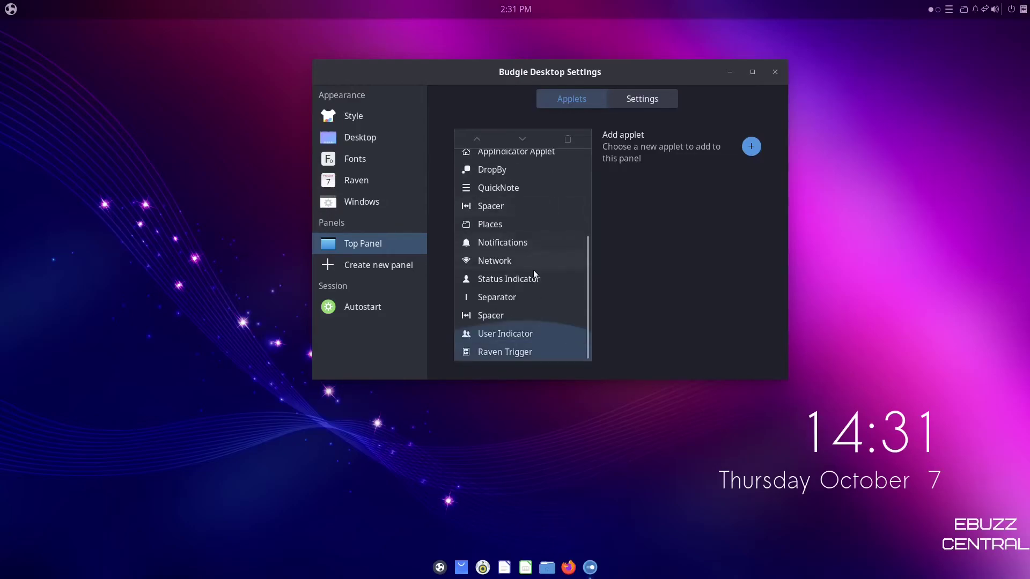
pyautogui.scroll(3, 515, 271)
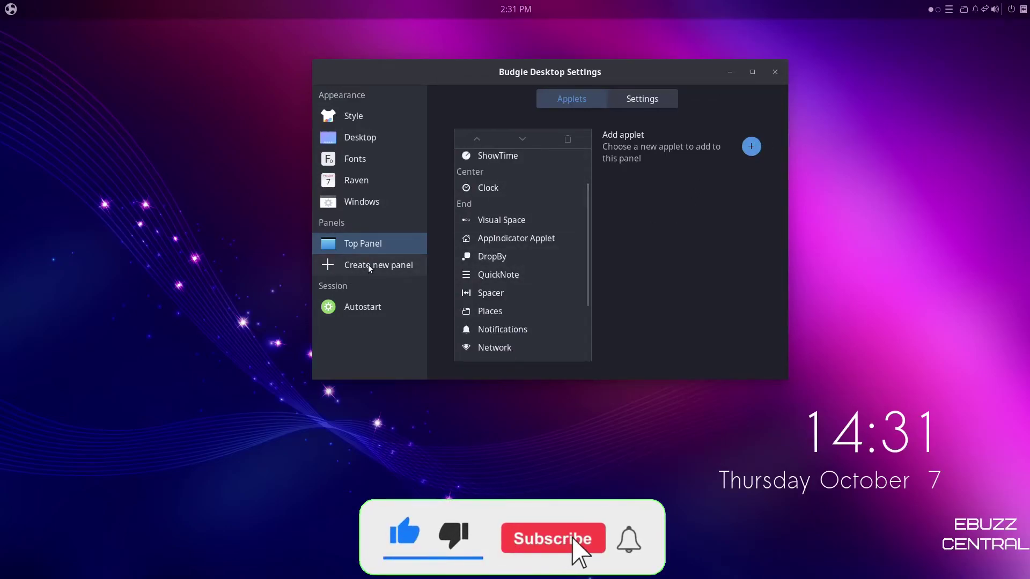
pyautogui.click(366, 310)
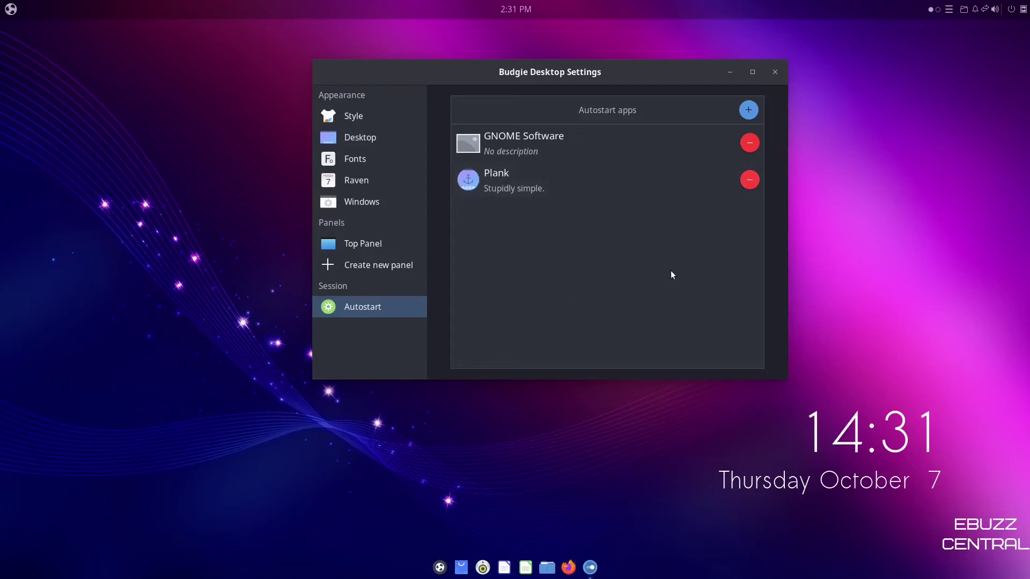
# Step: Close Budgie Desktop Settings and launch Settings by searching 'settings' in the app menu
pyautogui.click(774, 73)
pyautogui.click(13, 9)
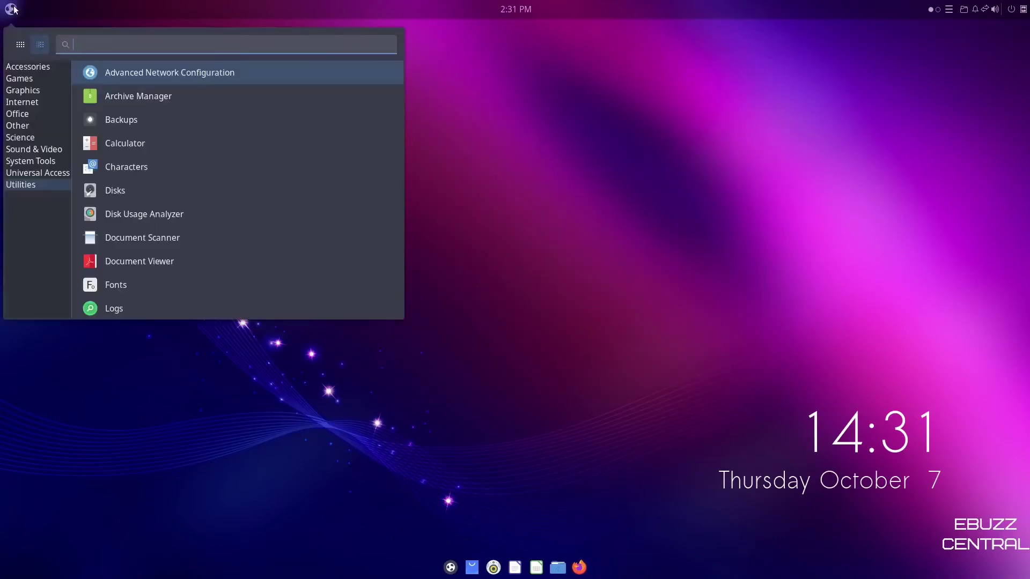
pyautogui.write('settings')
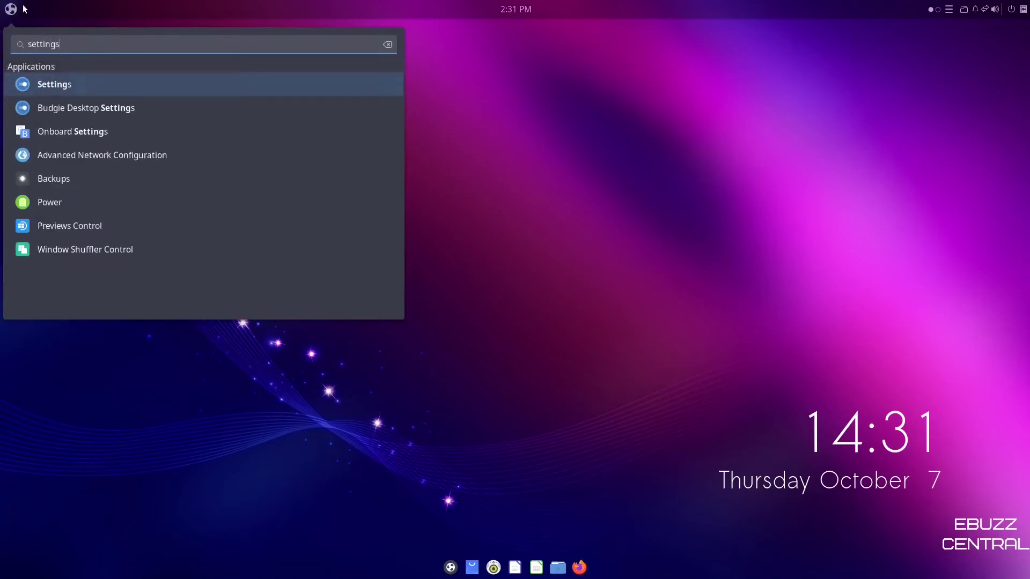
pyautogui.click(59, 86)
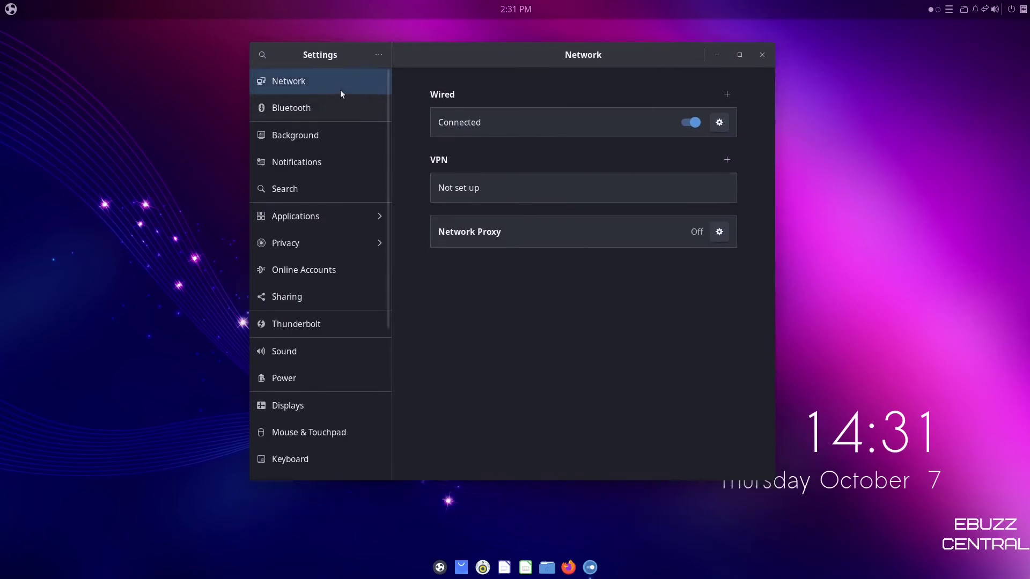
# Step: On the Background page, choose the hanging light-bulb millinery photo as wallpaper
pyautogui.click(316, 106)
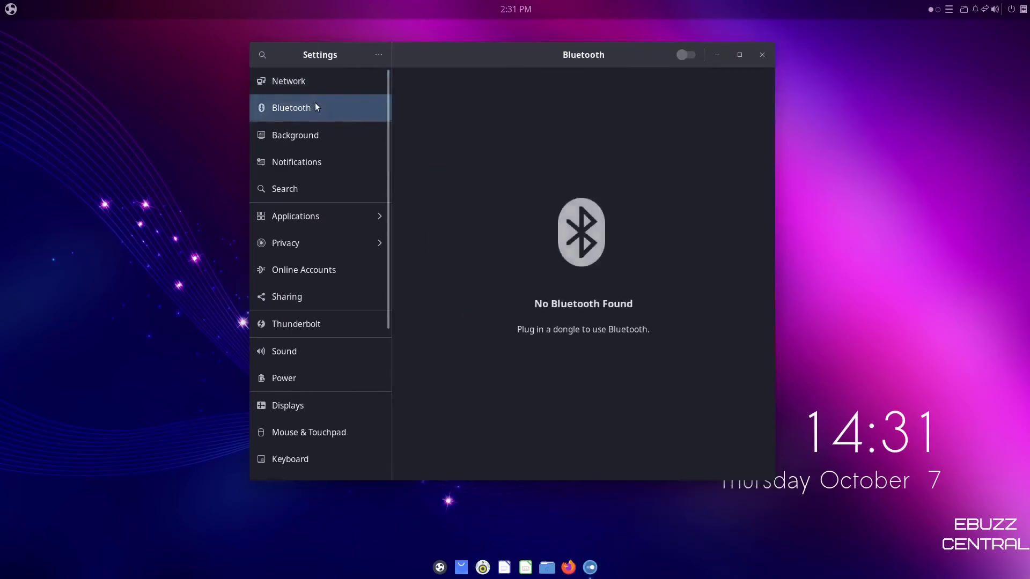
pyautogui.click(317, 136)
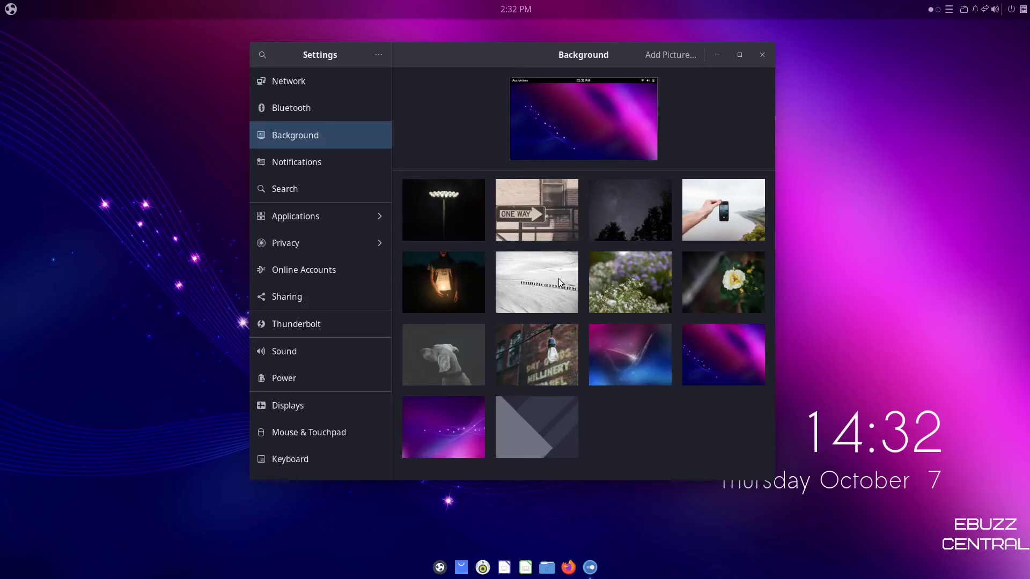
pyautogui.click(533, 362)
pyautogui.moveTo(503, 53); pyautogui.dragTo(453, 80)
pyautogui.click(308, 146)
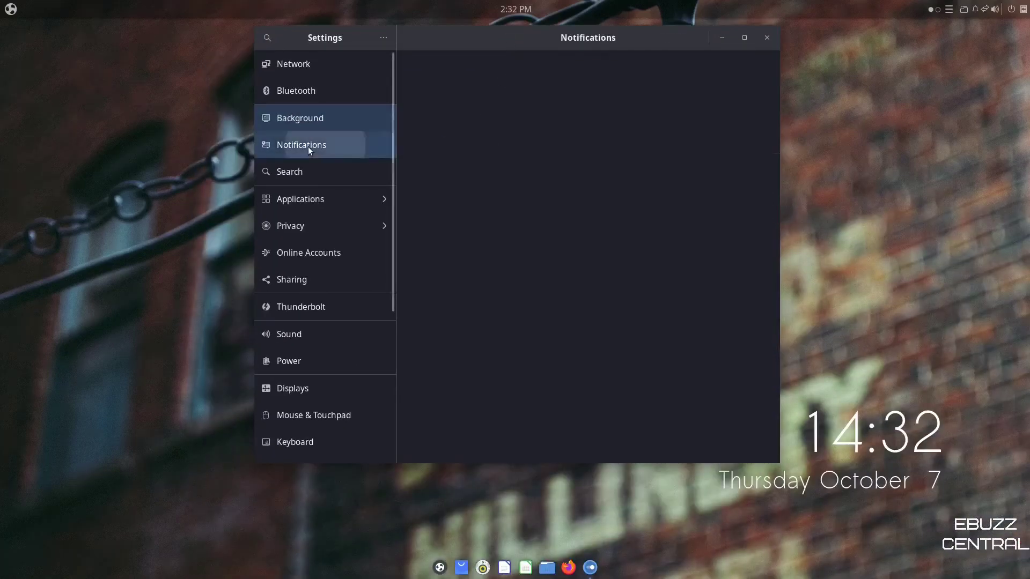
# Step: Browse the Search, Applications and Online Accounts pages in Settings
pyautogui.click(311, 171)
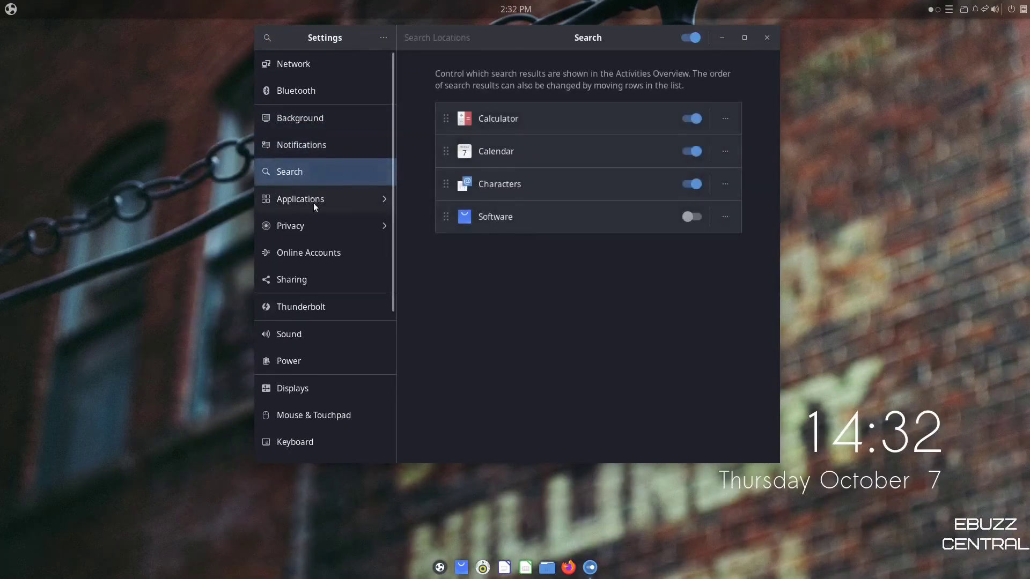
pyautogui.click(313, 202)
pyautogui.hotkey('alt', 'Left')
pyautogui.click(314, 252)
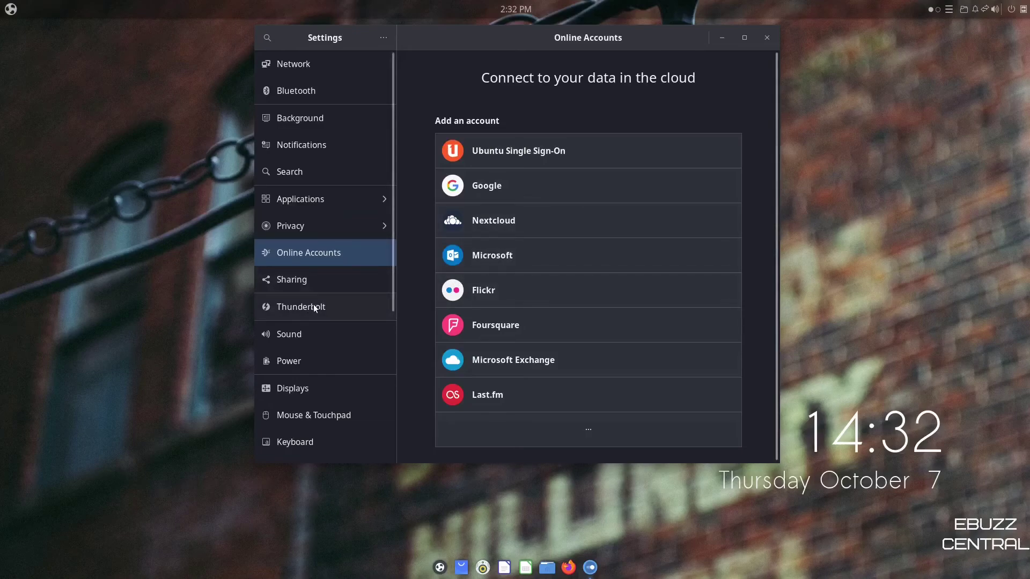
# Step: Open the About page and scroll through its memory, processor, disk and GNOME details
pyautogui.scroll(-3, 319, 307)
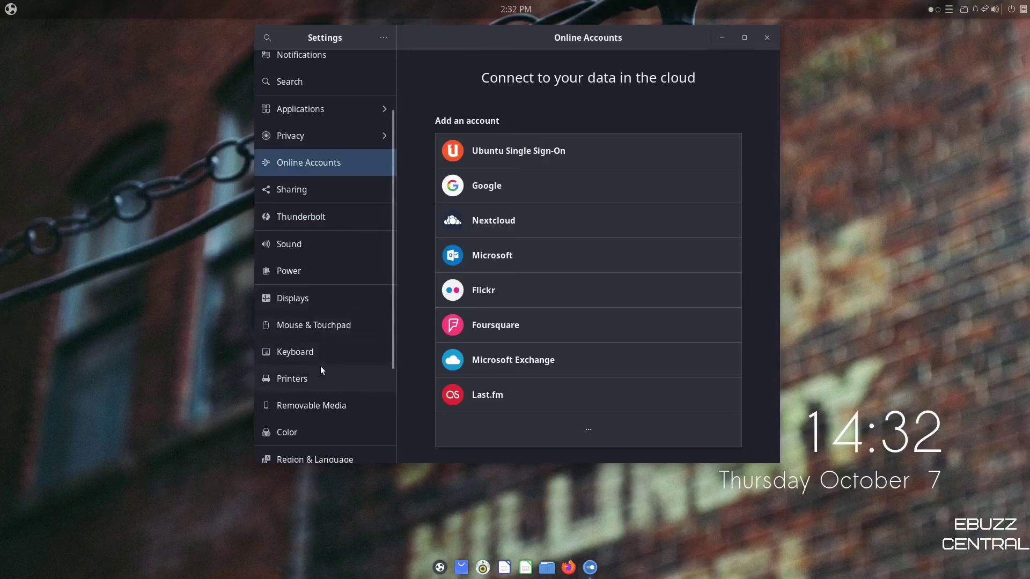
pyautogui.scroll(-5, 321, 369)
pyautogui.click(294, 452)
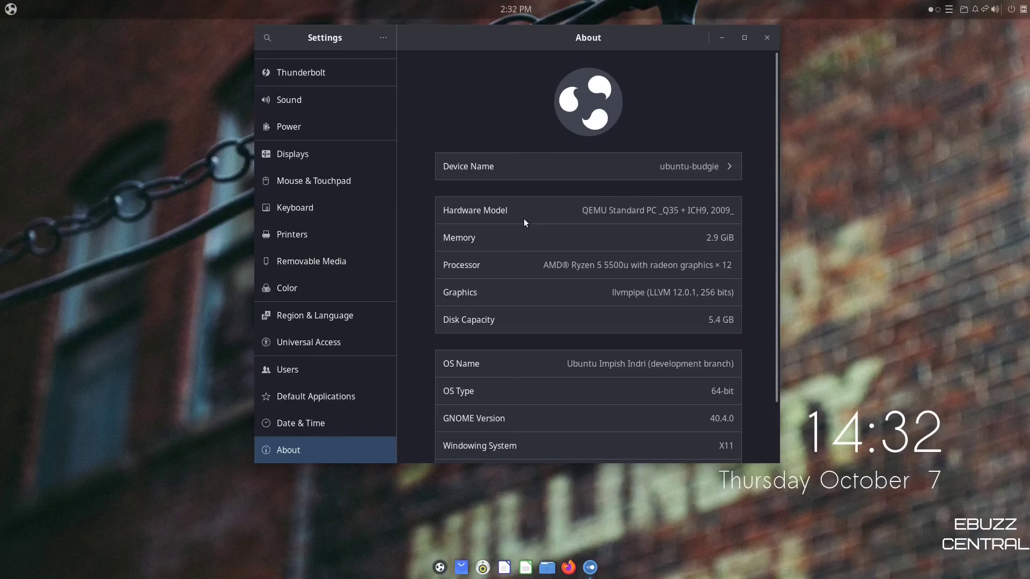
pyautogui.scroll(-2, 524, 222)
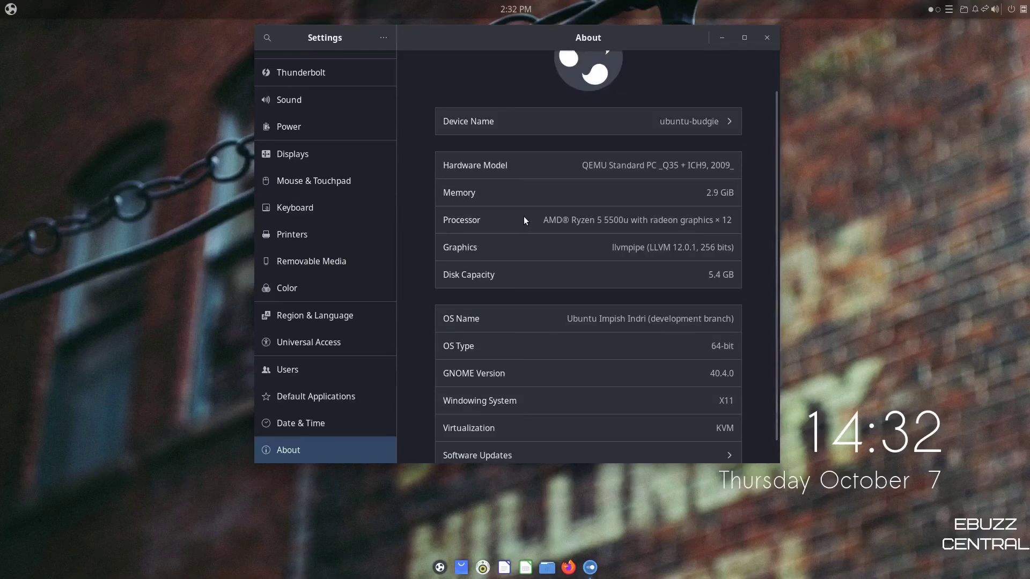
pyautogui.scroll(-1, 524, 217)
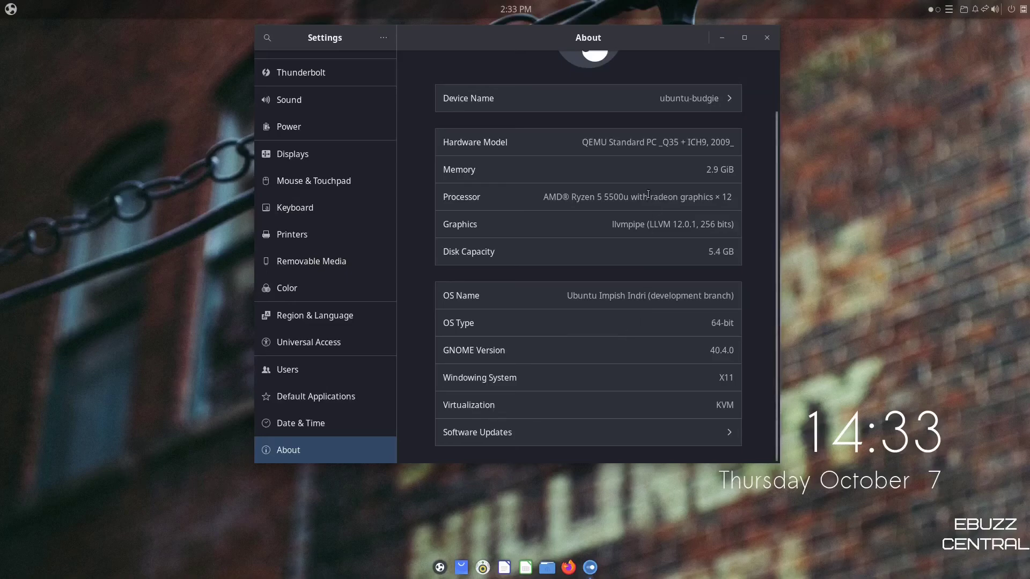
# Step: Close the Settings window with Alt+F4 to reveal the light-bulb wallpaper
pyautogui.hotkey('alt', 'F4')
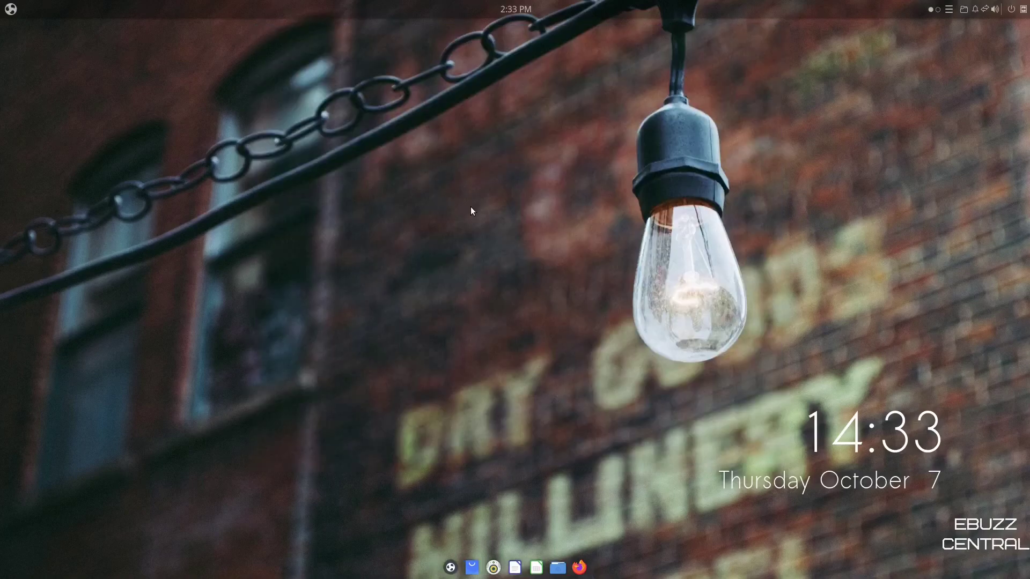